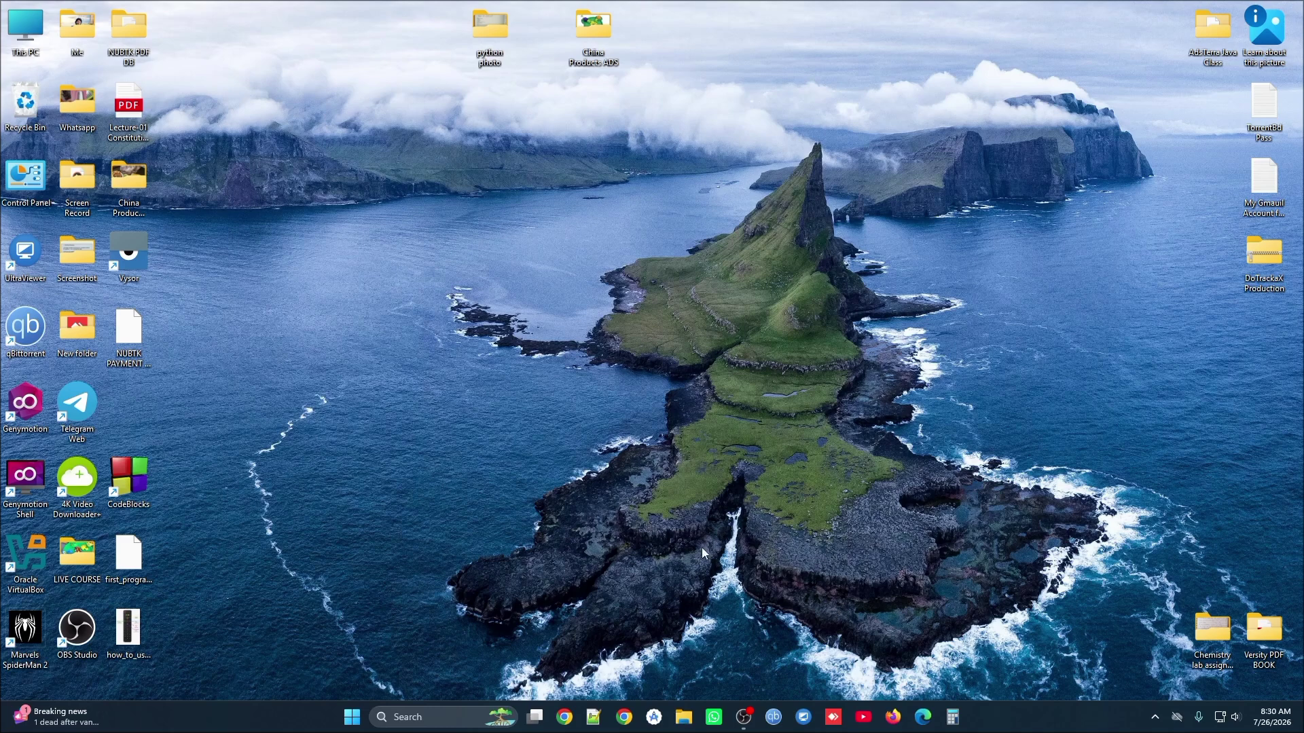
# Check the used and free space of Local Disk (C:) in its properties, and close the This PC window.
pyautogui.doubleClick(21, 26)
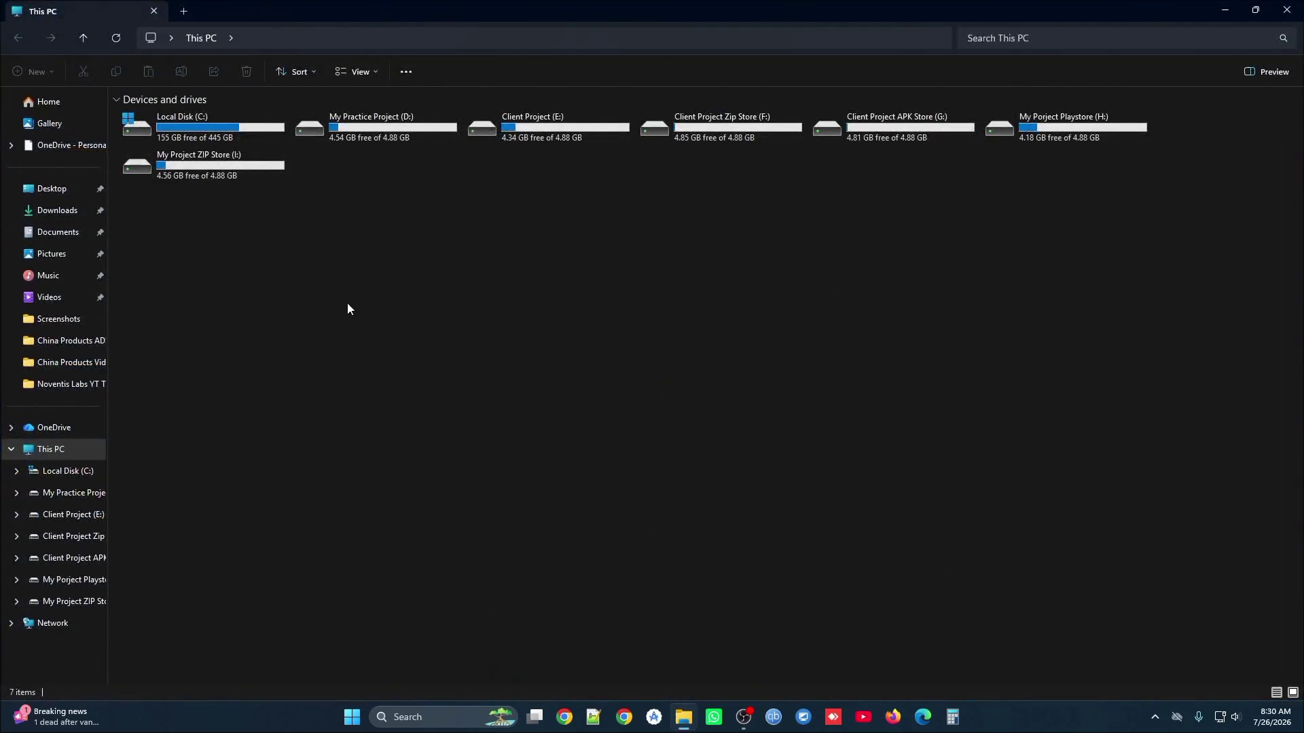
pyautogui.rightClick(167, 147)
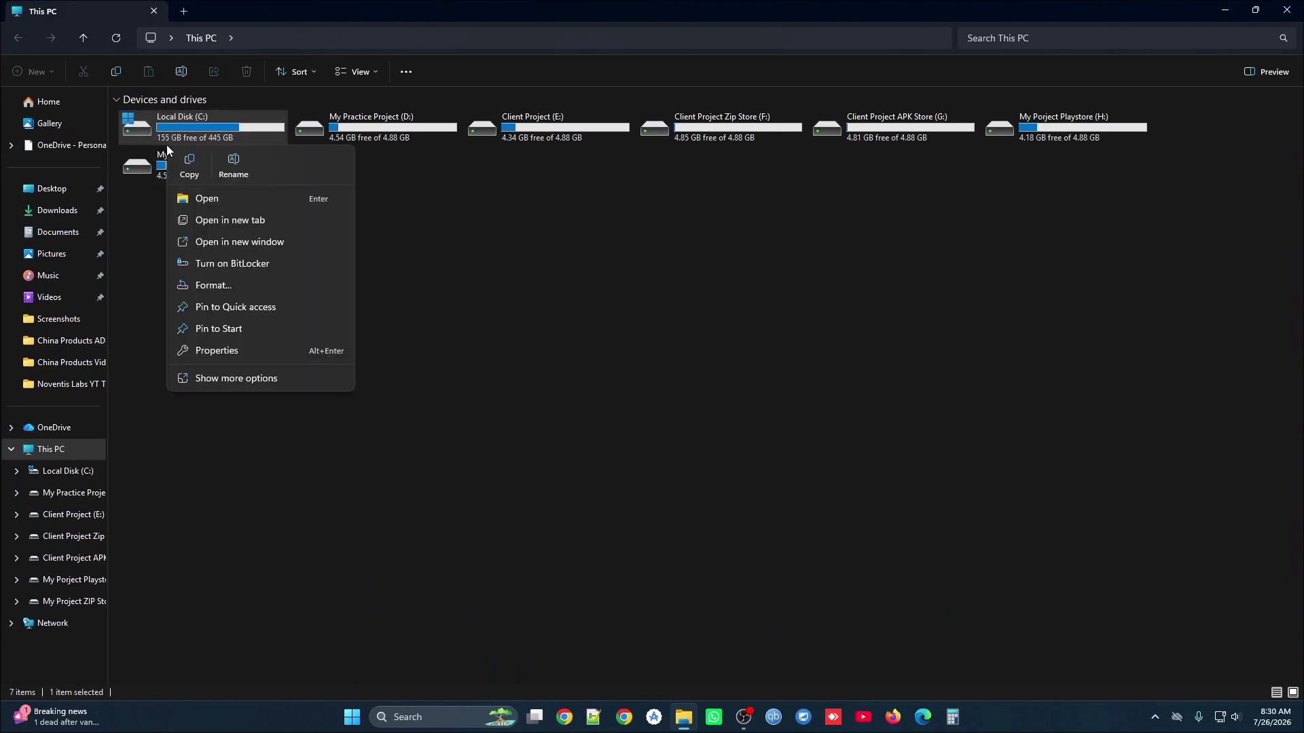
pyautogui.click(239, 349)
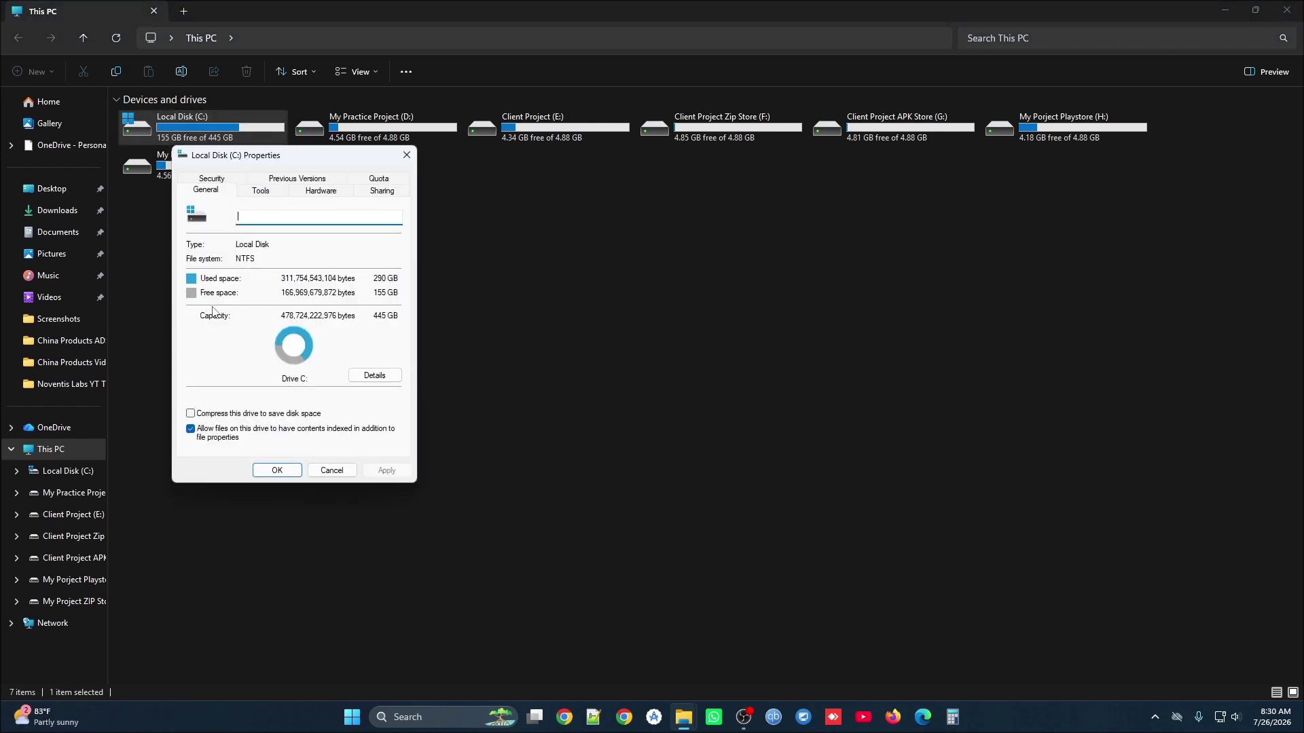
pyautogui.click(332, 469)
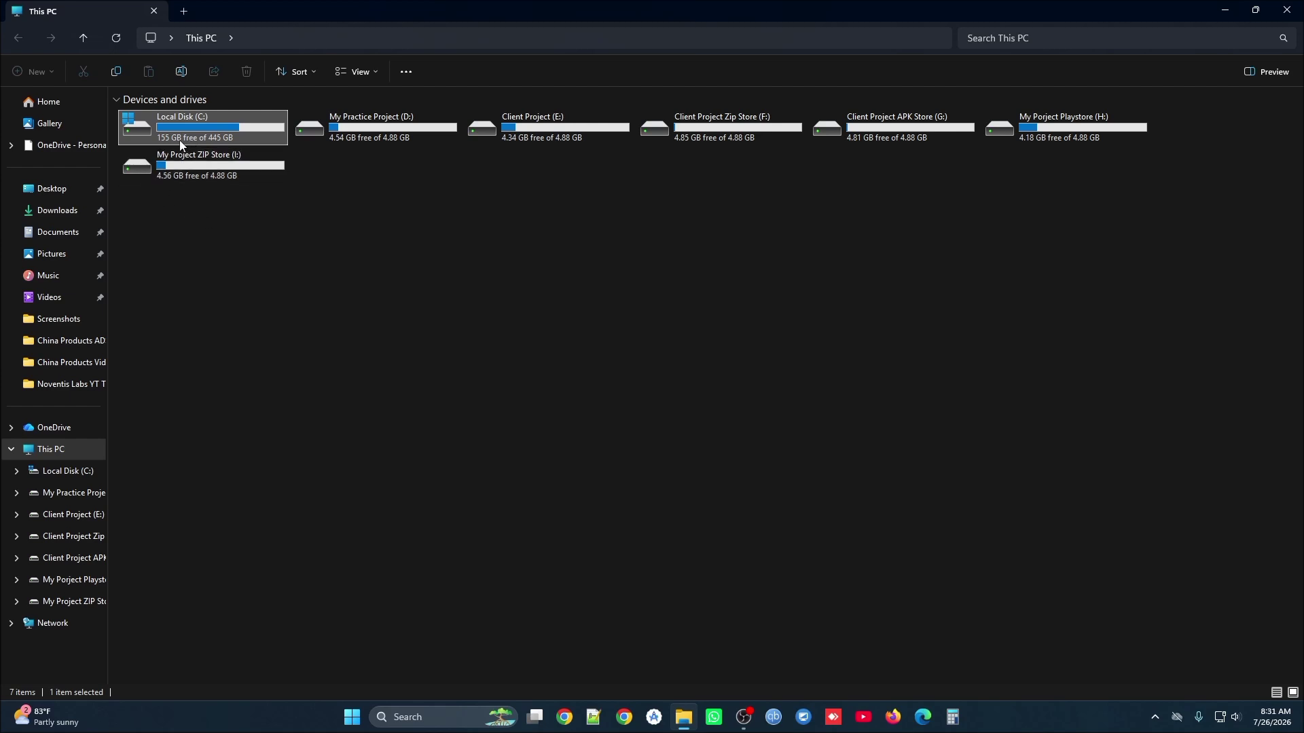
pyautogui.moveTo(172, 144)
pyautogui.click(1286, 10)
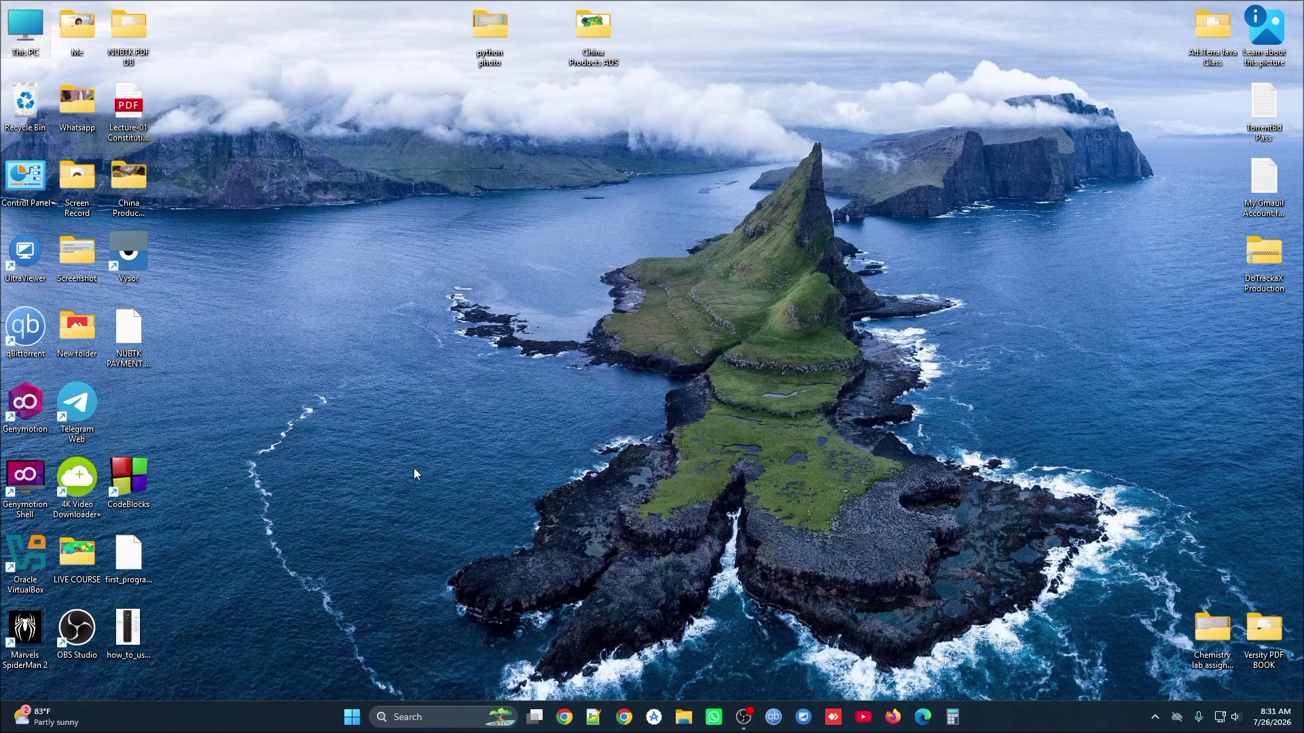
pyautogui.click(414, 719)
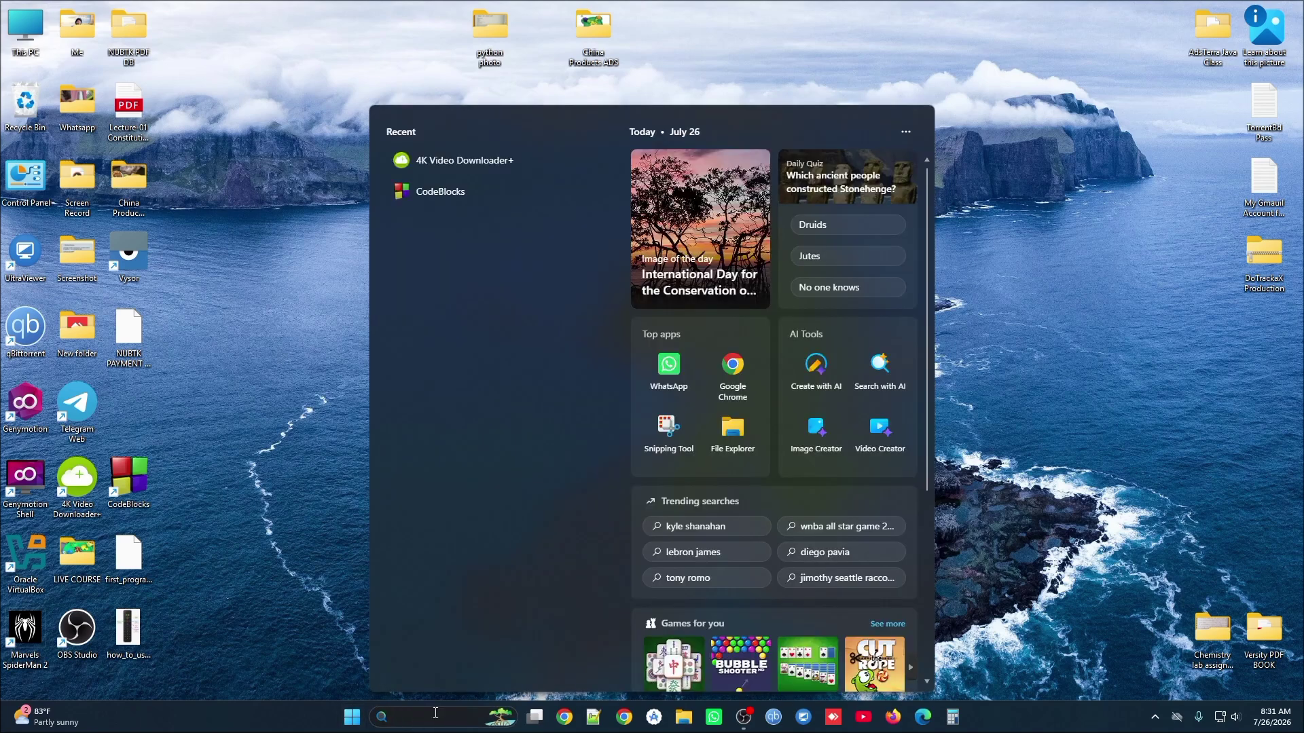
pyautogui.write('run')
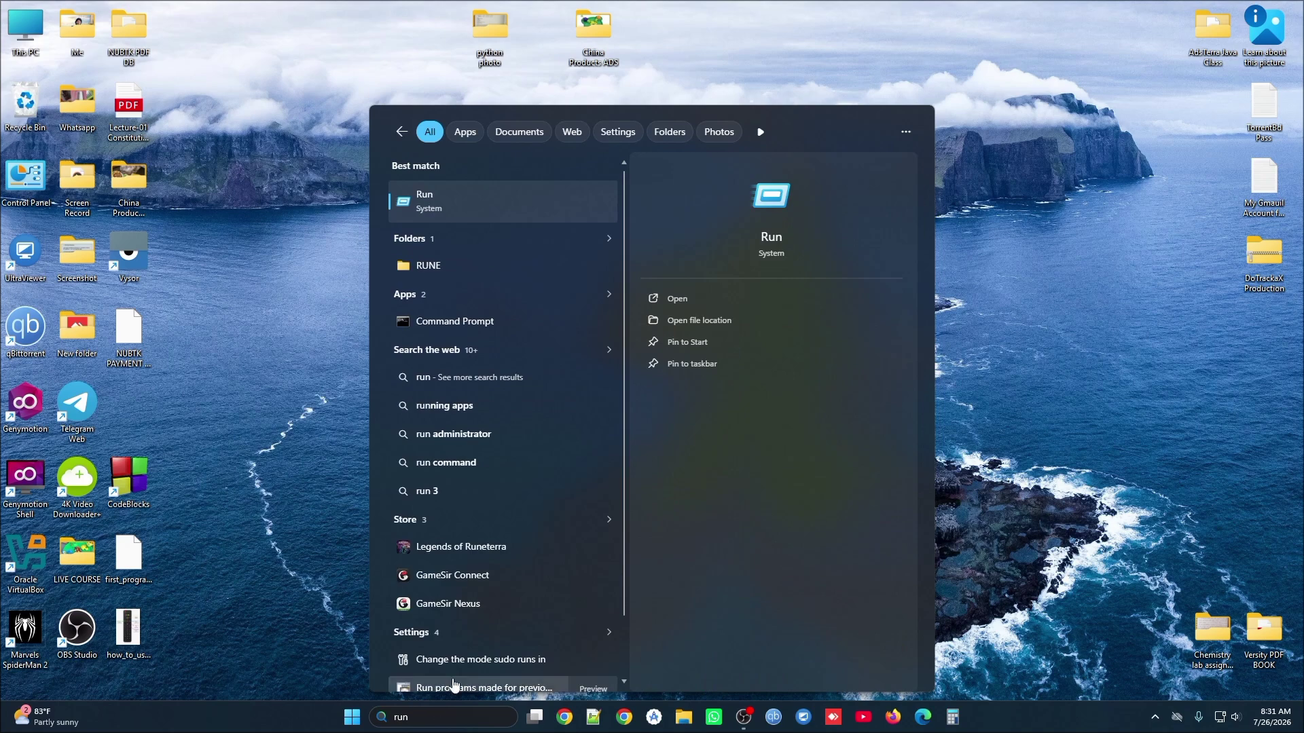
pyautogui.click(428, 202)
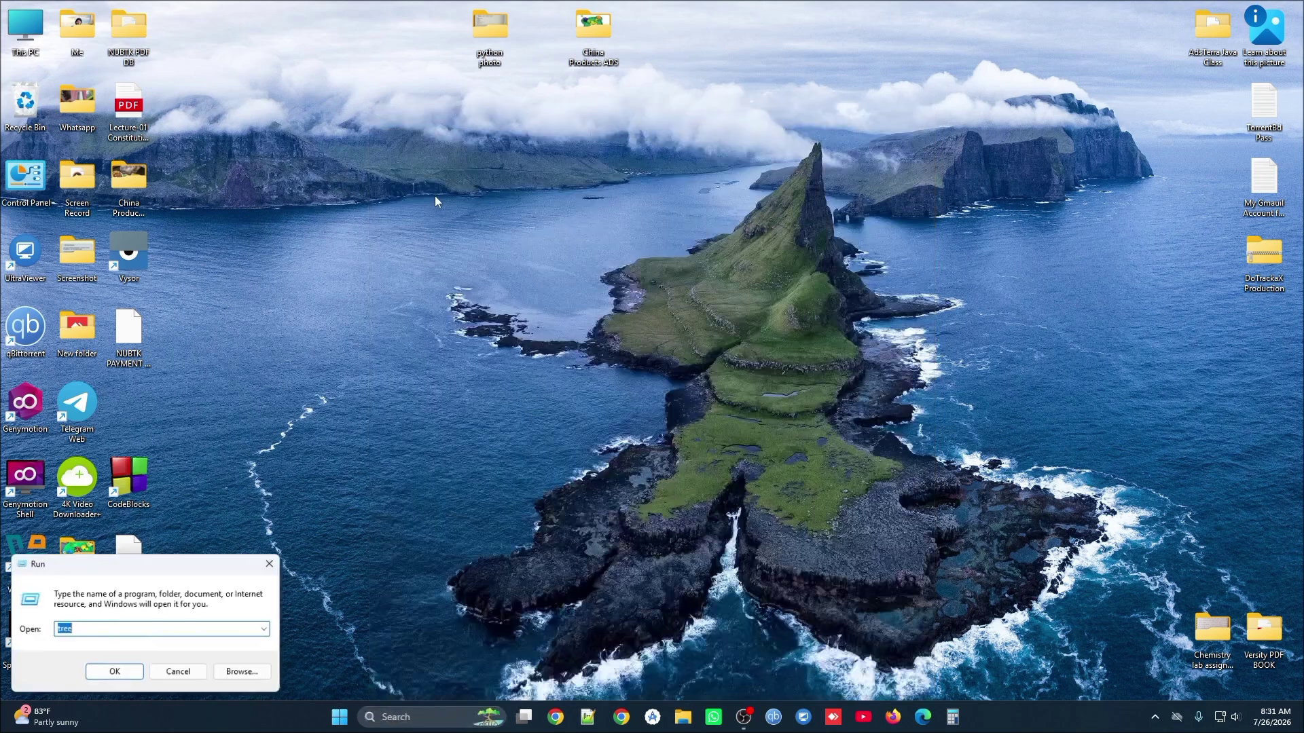
pyautogui.click(187, 676)
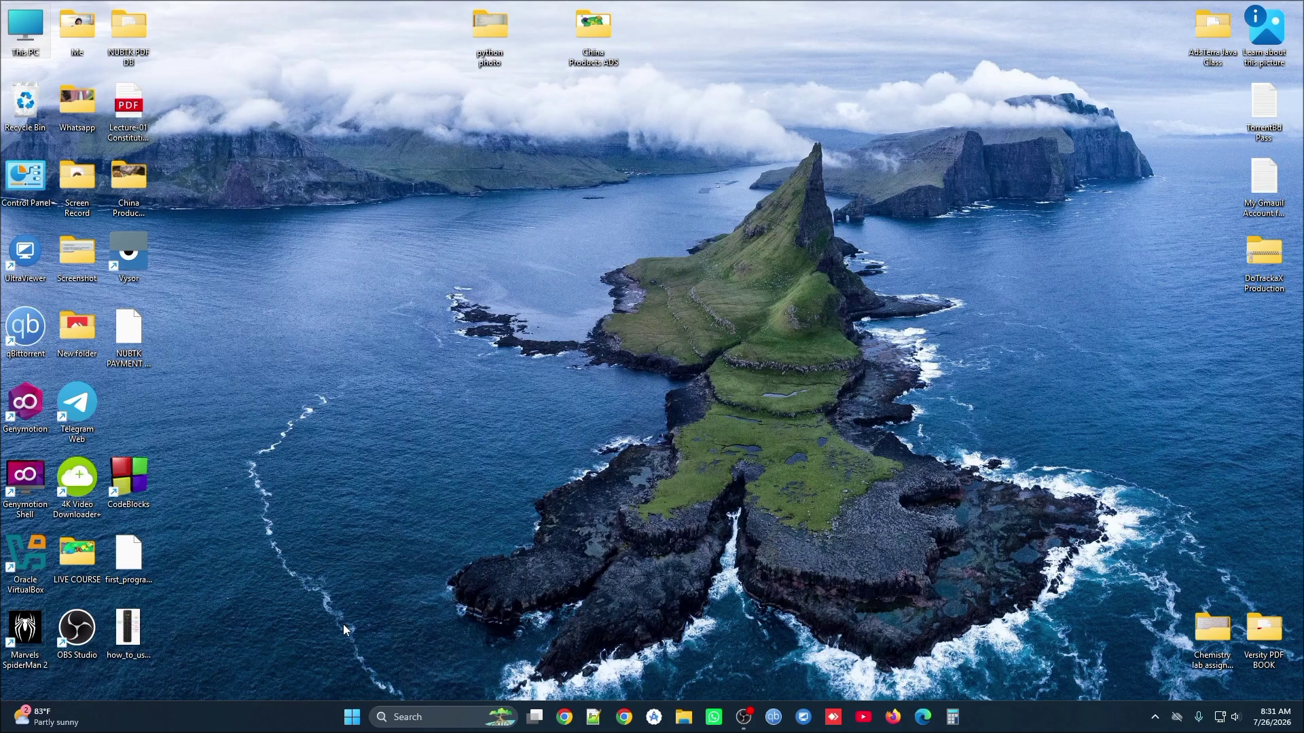
pyautogui.press('super+r')
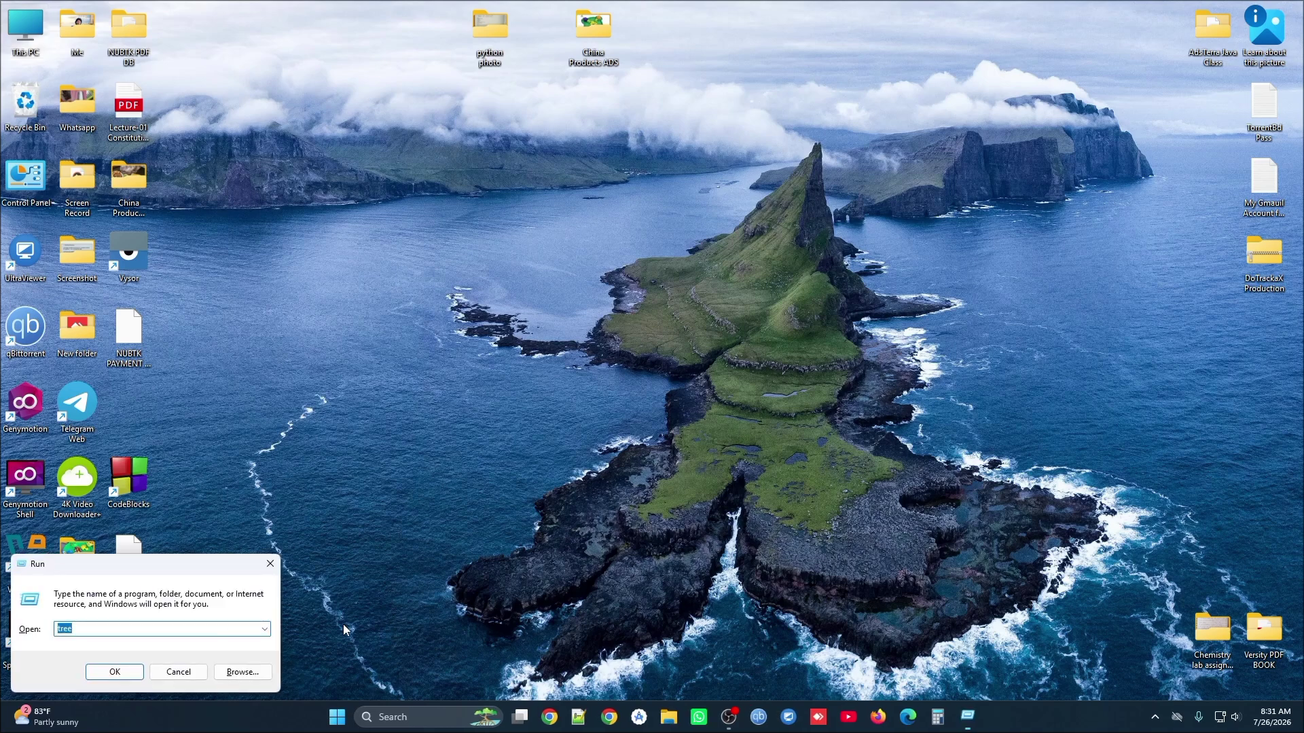
pyautogui.click(177, 671)
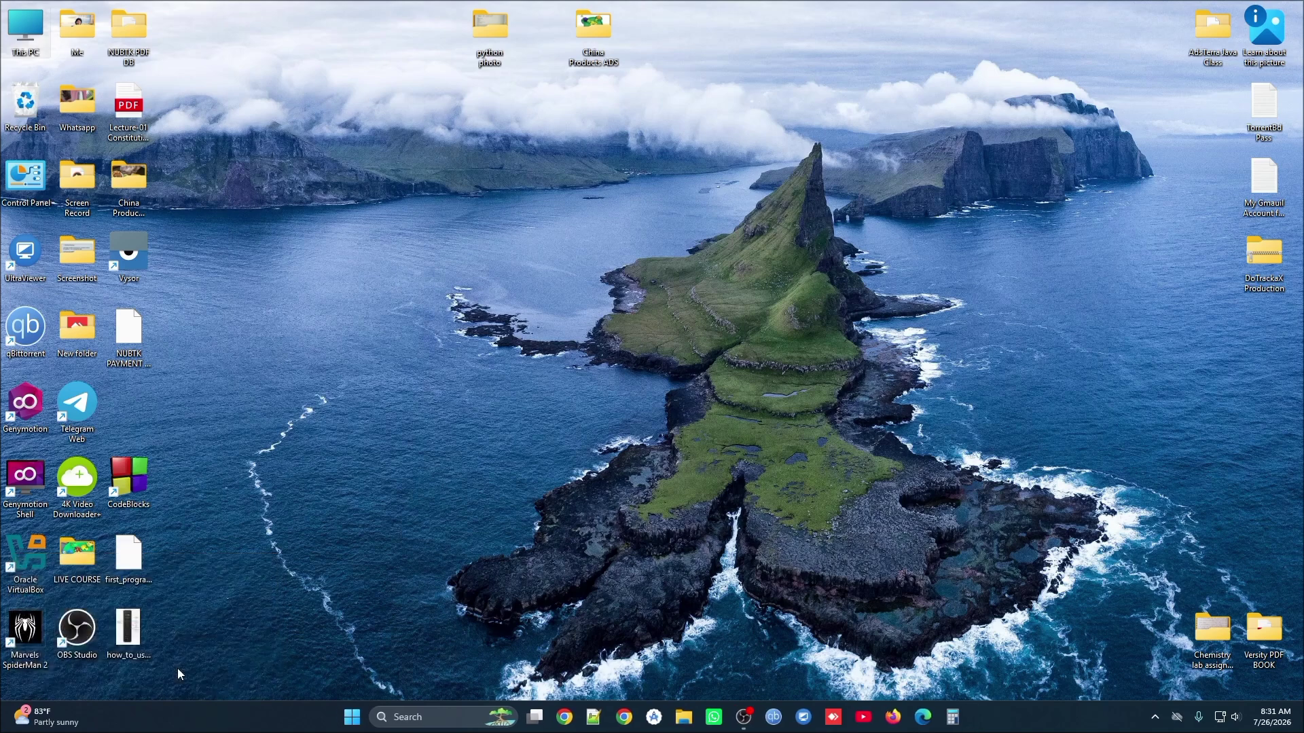
# Open the Recent items folder by executing the command "recent" from the Run dialog.
pyautogui.press('super+r')
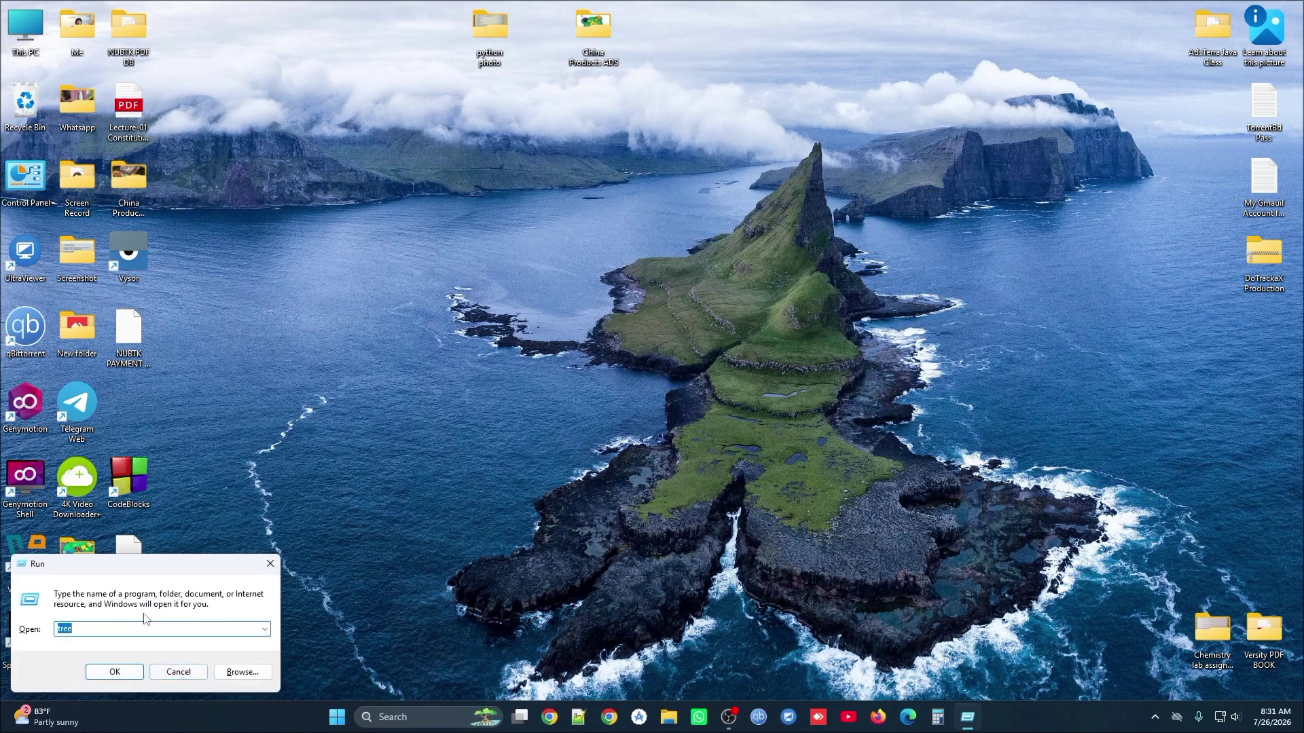
pyautogui.moveTo(149, 566); pyautogui.dragTo(487, 217)
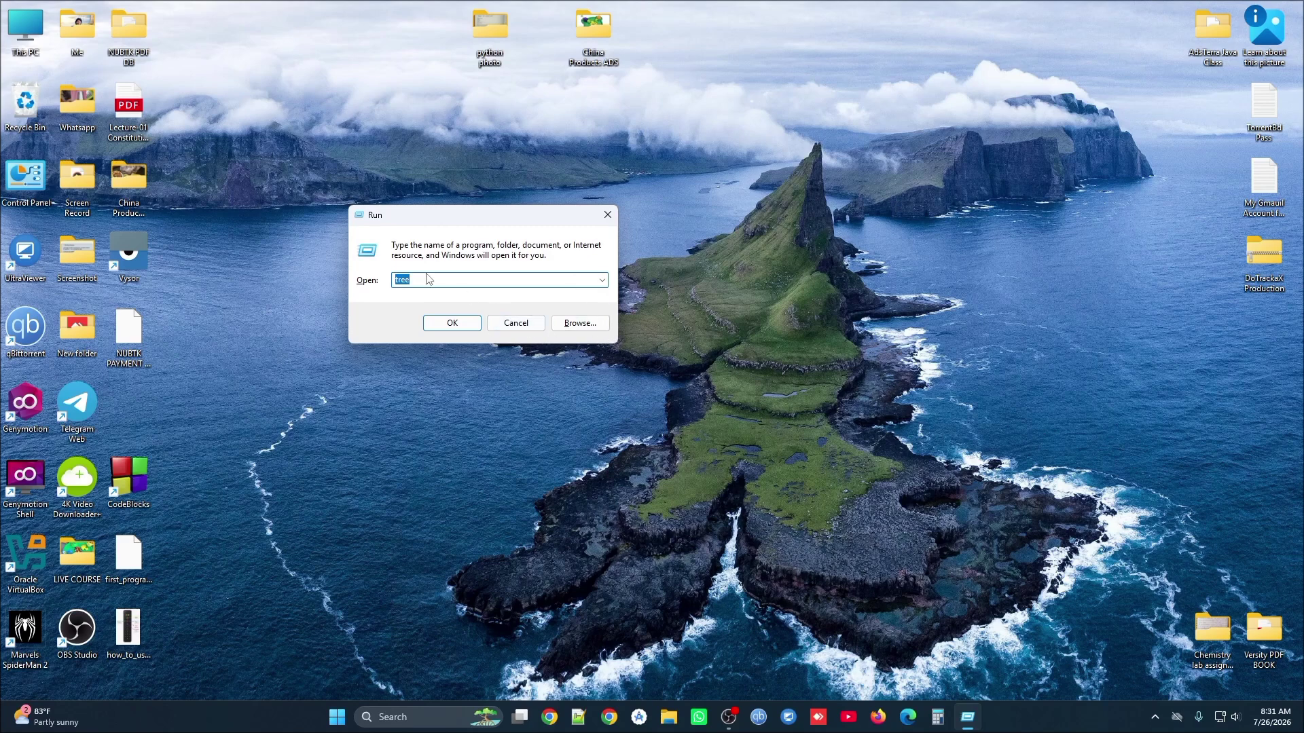
pyautogui.press('BackSpace')
pyautogui.write('receb')
pyautogui.press('BackSpace')
pyautogui.write('nt')
pyautogui.click(452, 323)
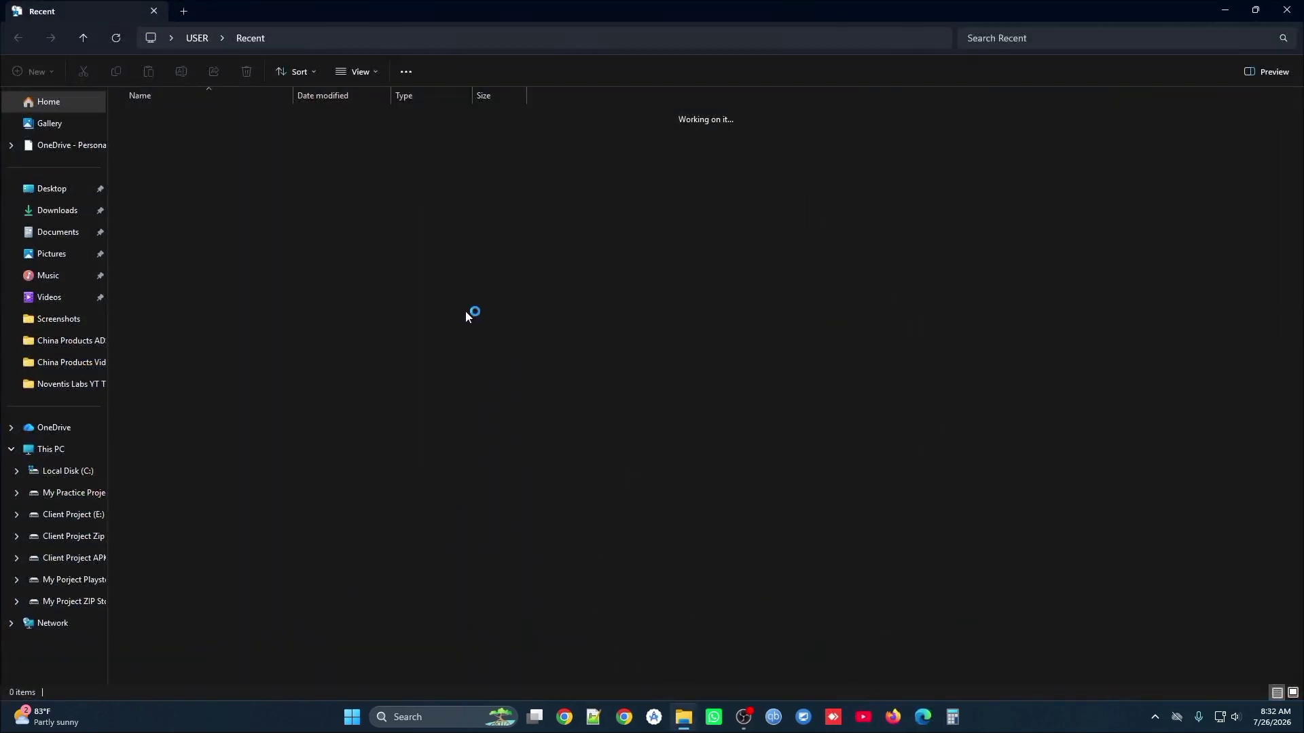
# Delete all shortcuts in the Recent folder and close its window.
pyautogui.scroll(-18, 400, 332)
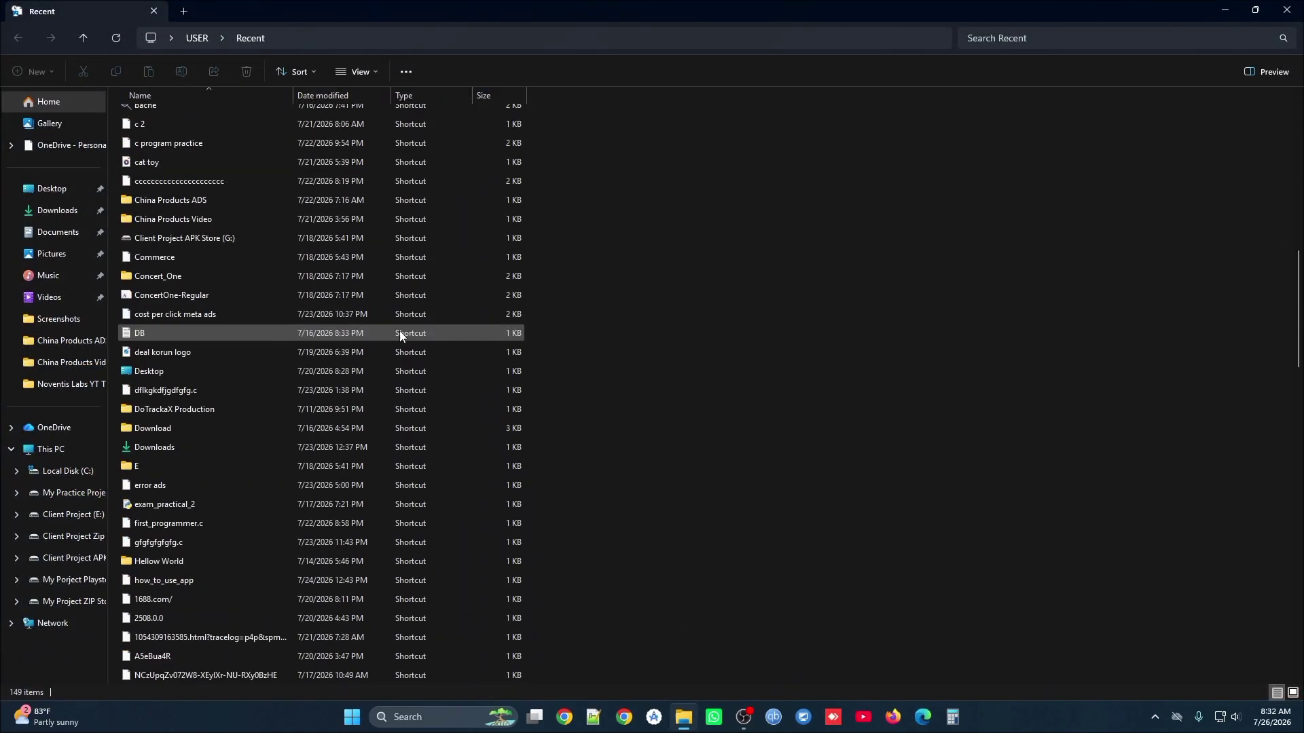
pyautogui.scroll(-7, 399, 333)
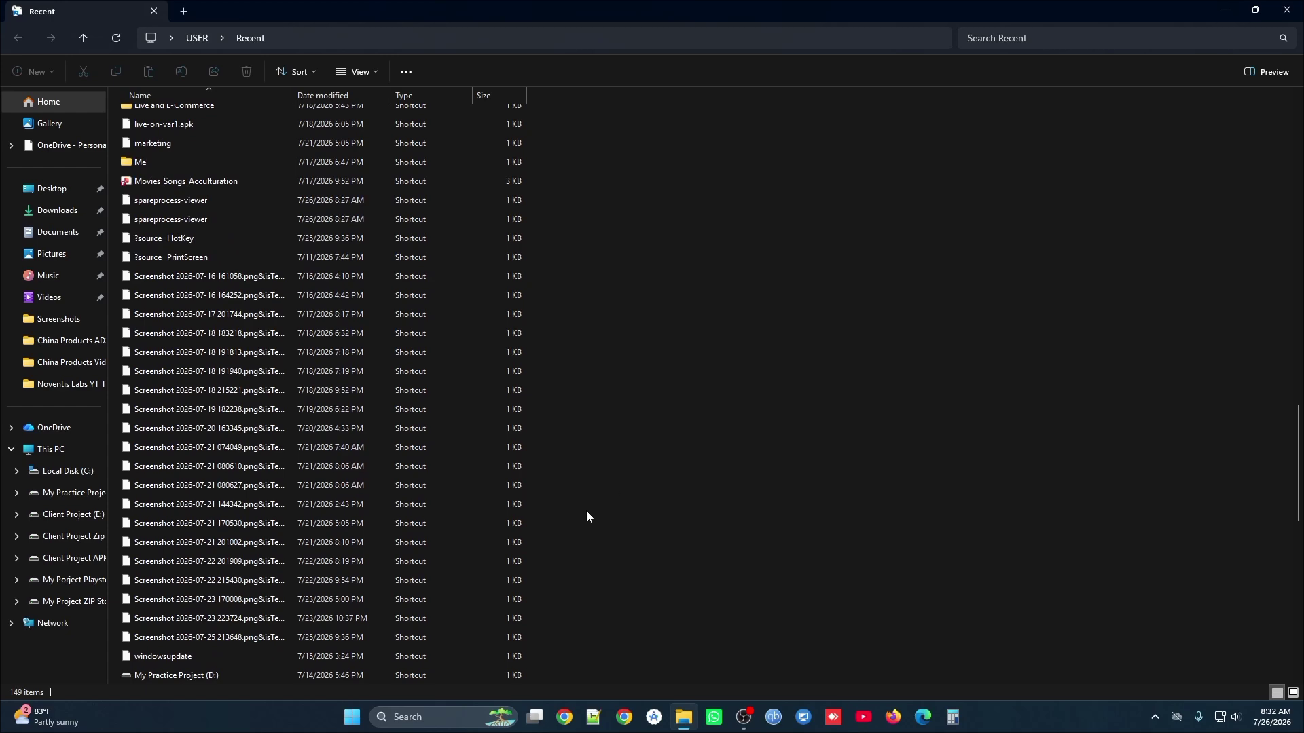
pyautogui.moveTo(587, 512); pyautogui.dragTo(235, 269)
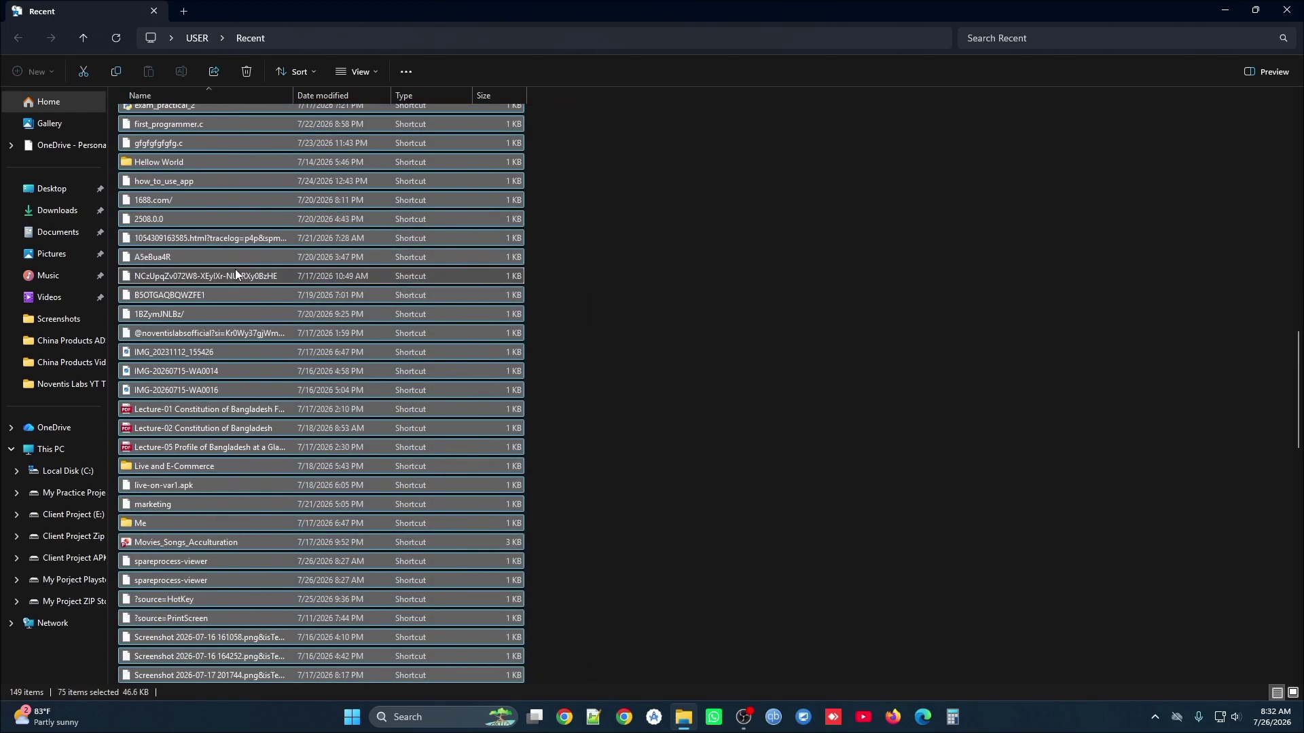
pyautogui.hotkey('ctrl', 'a')
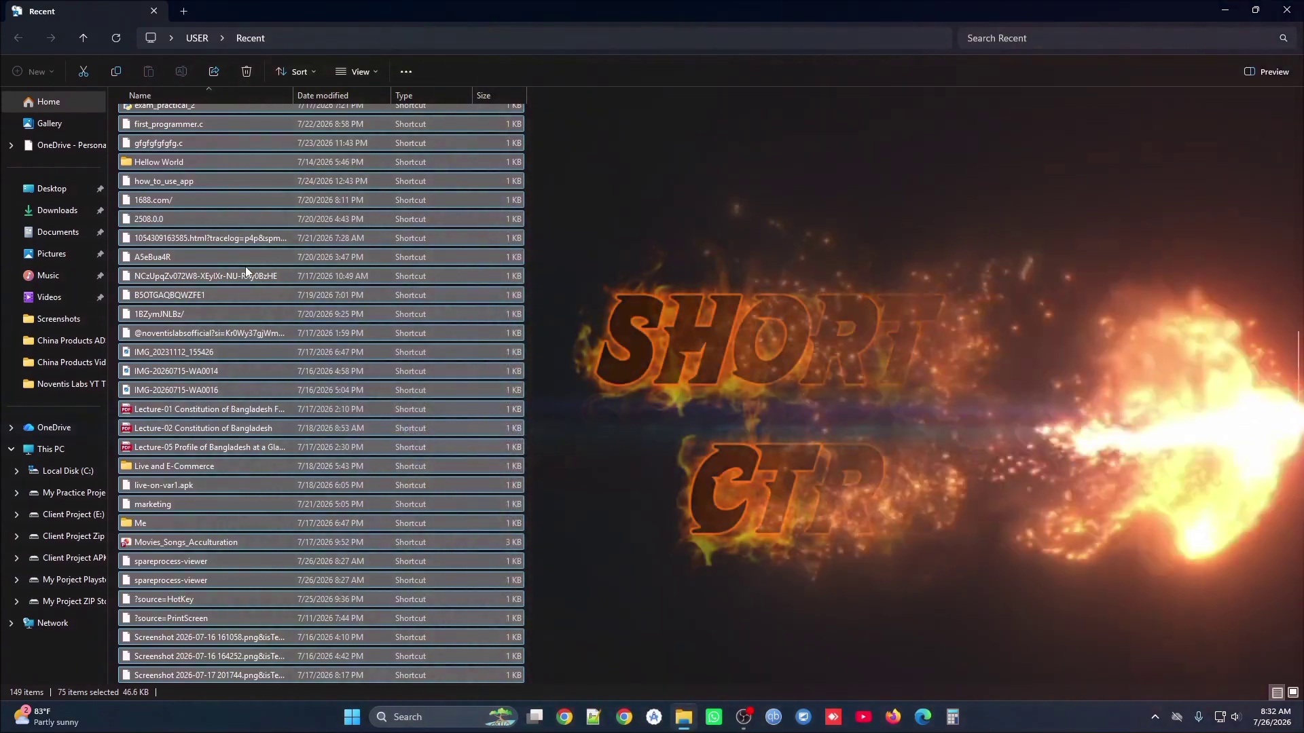
pyautogui.scroll(-7, 246, 268)
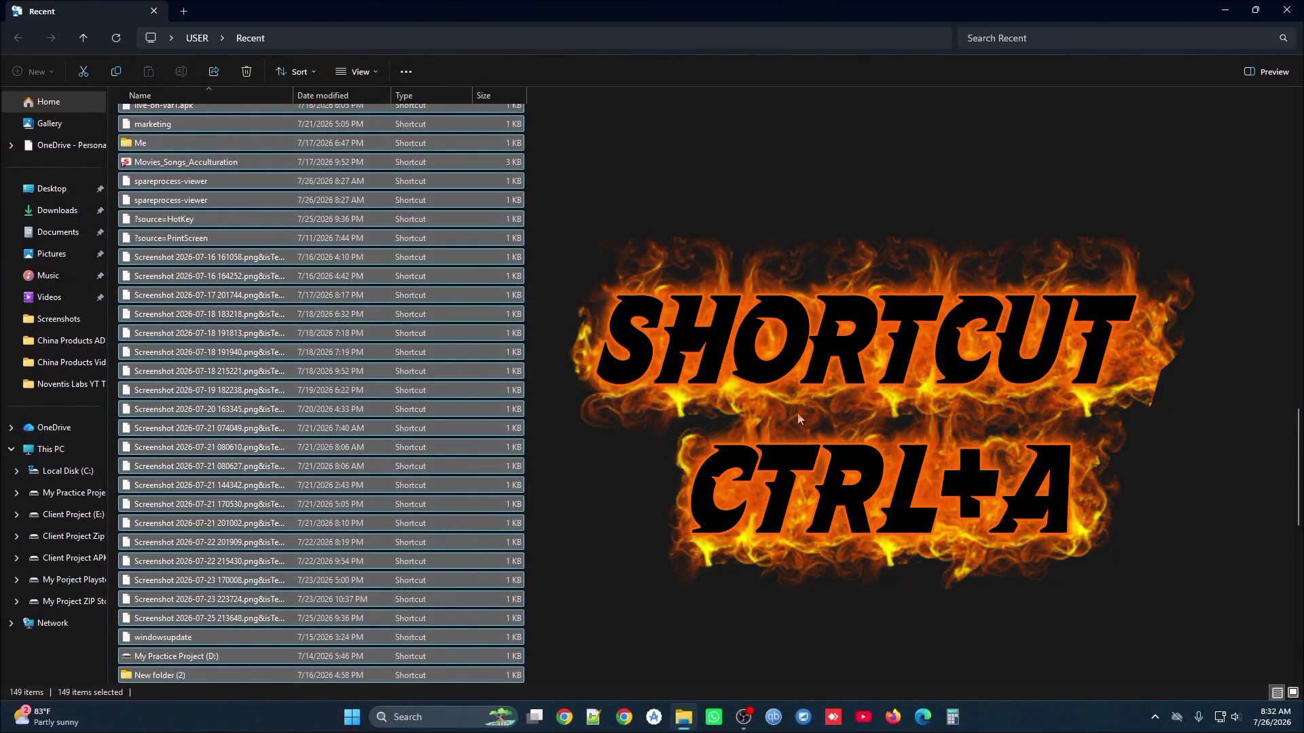
pyautogui.click(770, 415)
pyautogui.hotkey('ctrl', 'a')
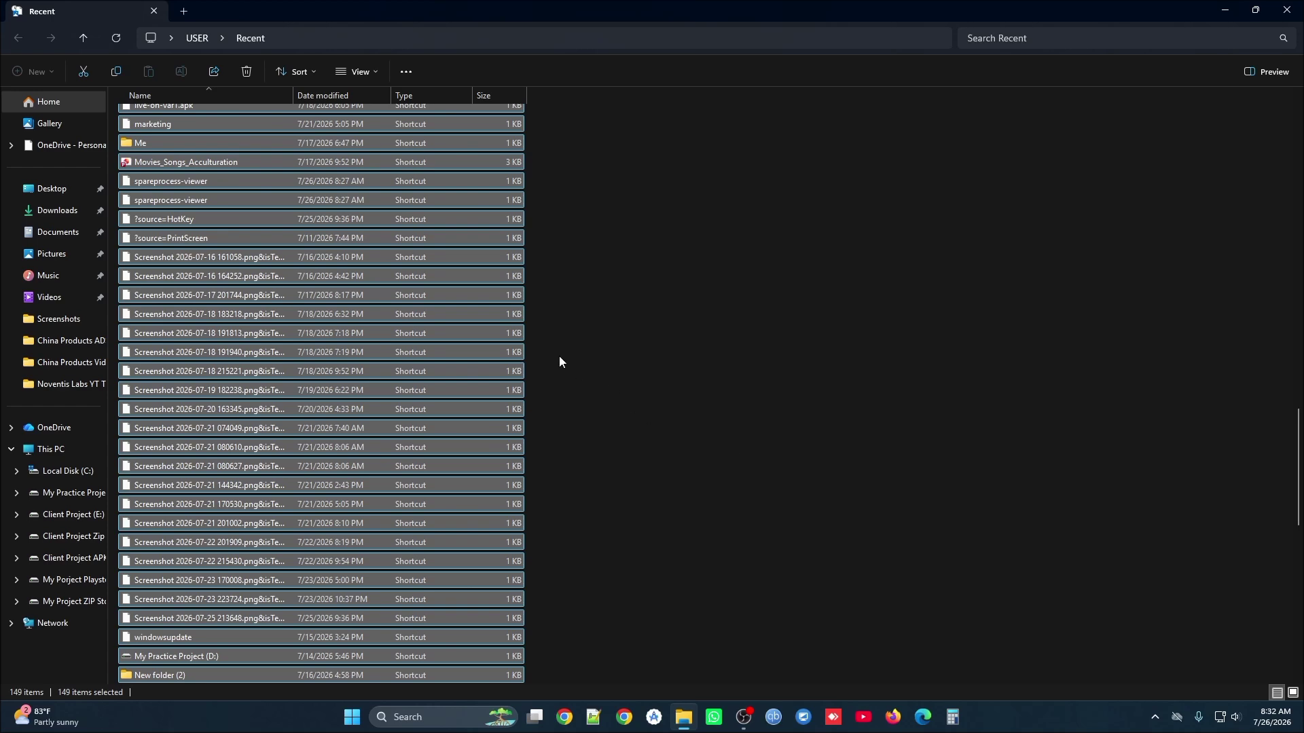
pyautogui.rightClick(330, 271)
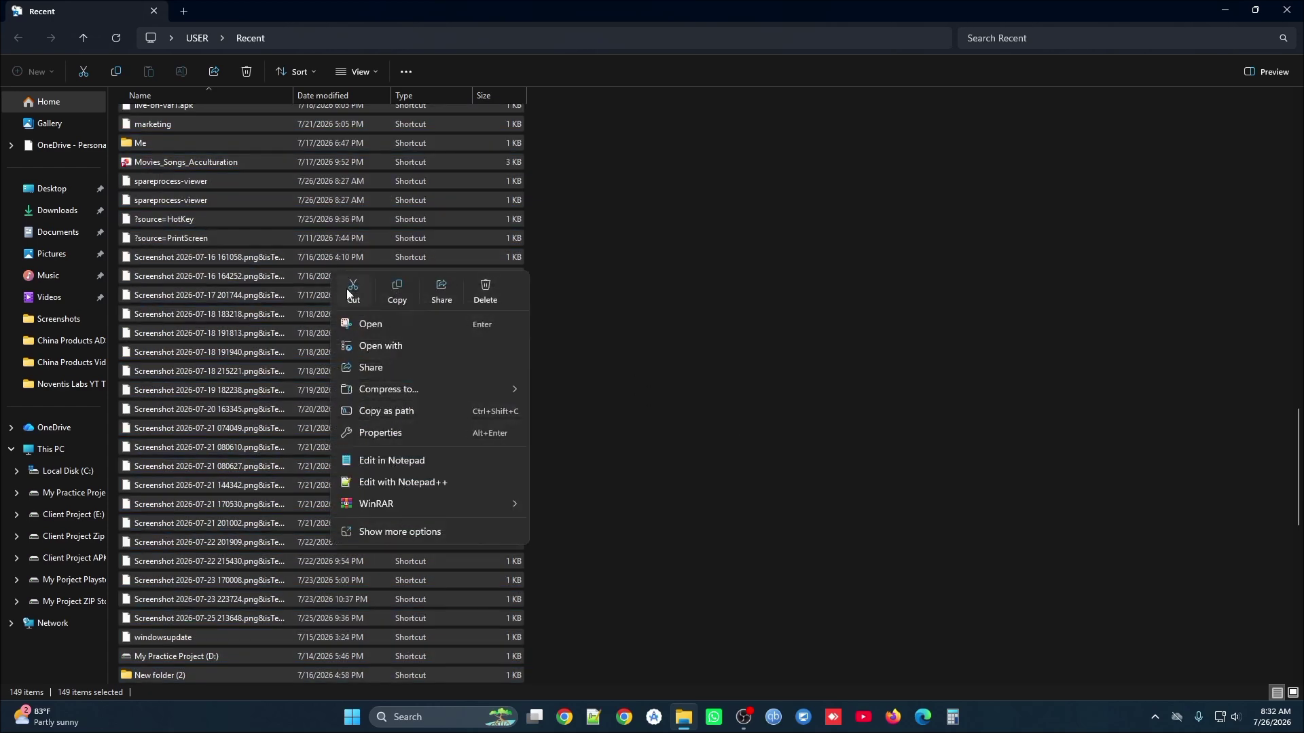
pyautogui.click(486, 287)
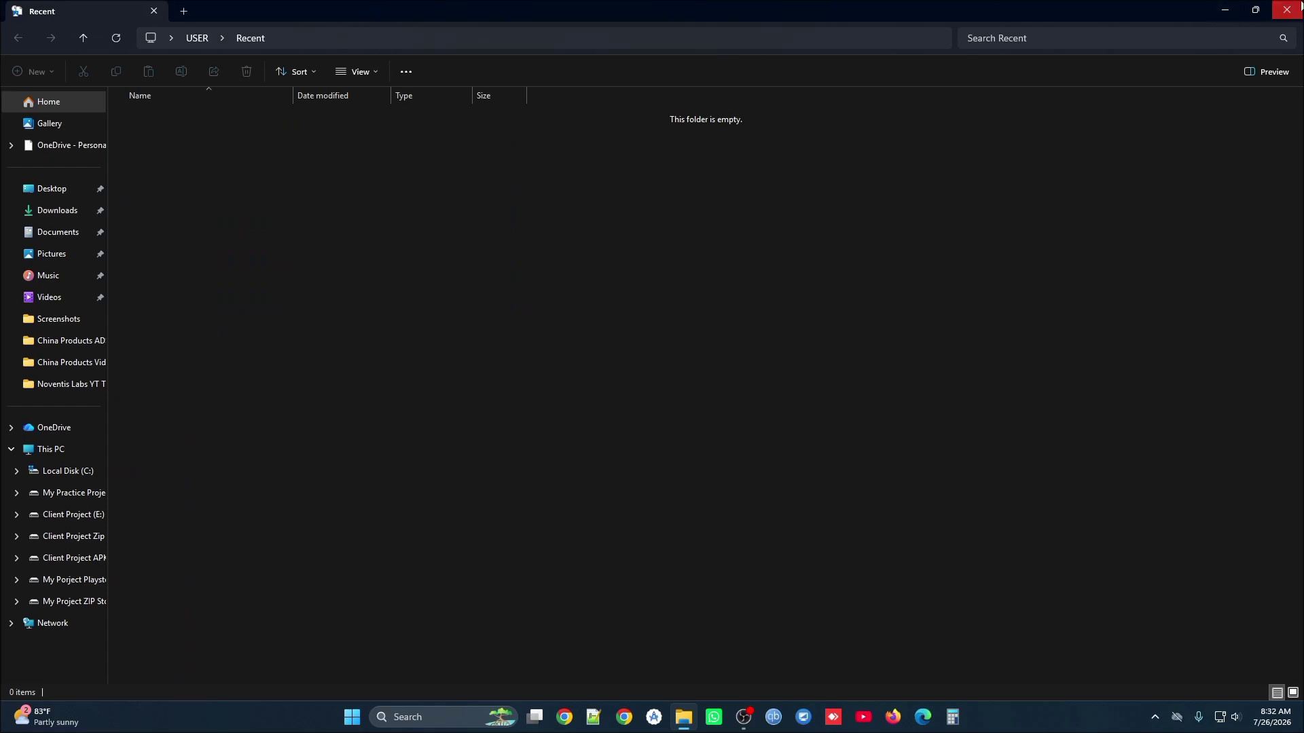
pyautogui.click(1286, 9)
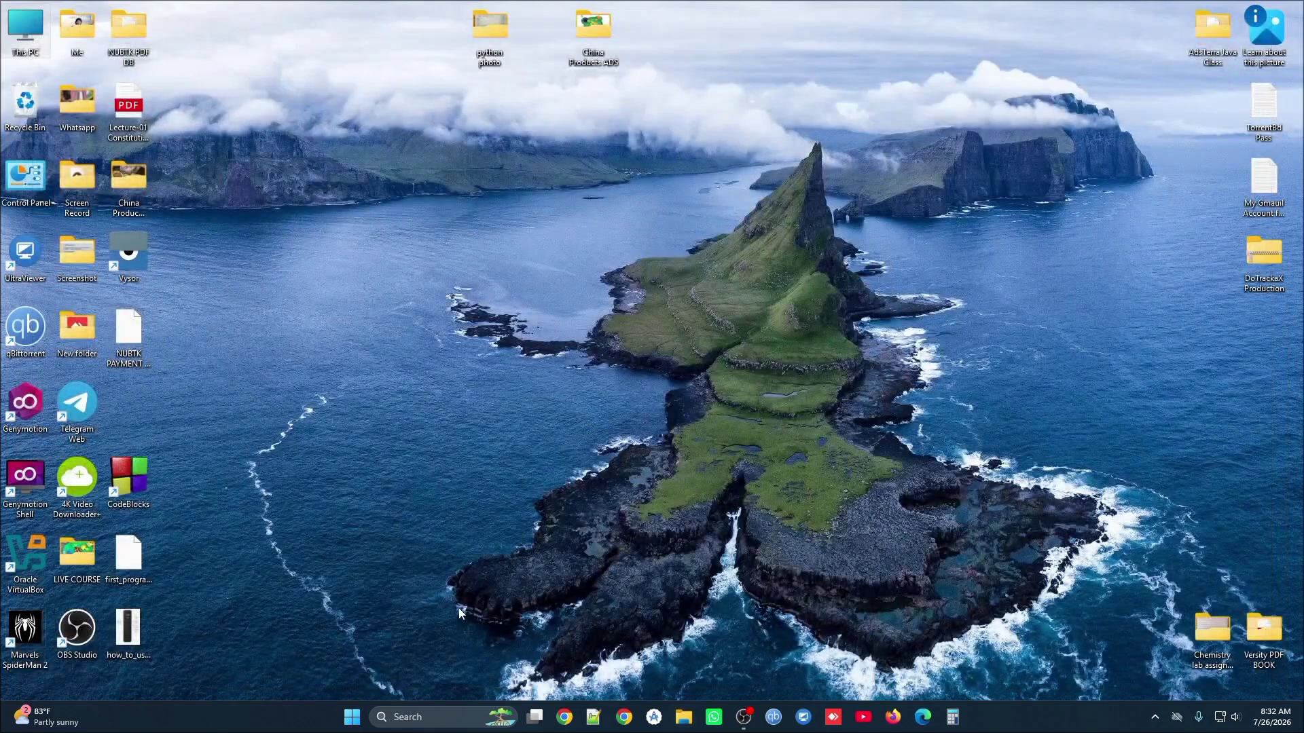
# Open the Windows Temp folder by executing the command "temp" from the Run dialog.
pyautogui.press('super+r')
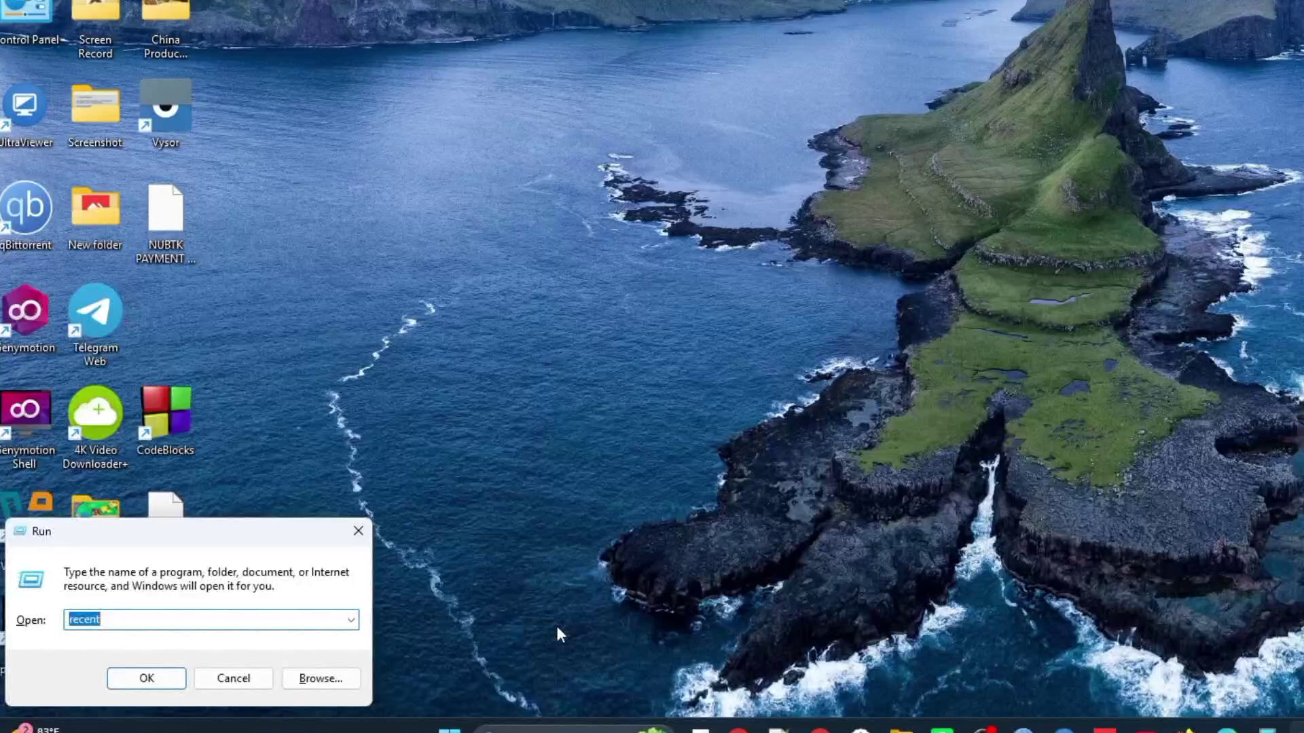
pyautogui.write('teno')
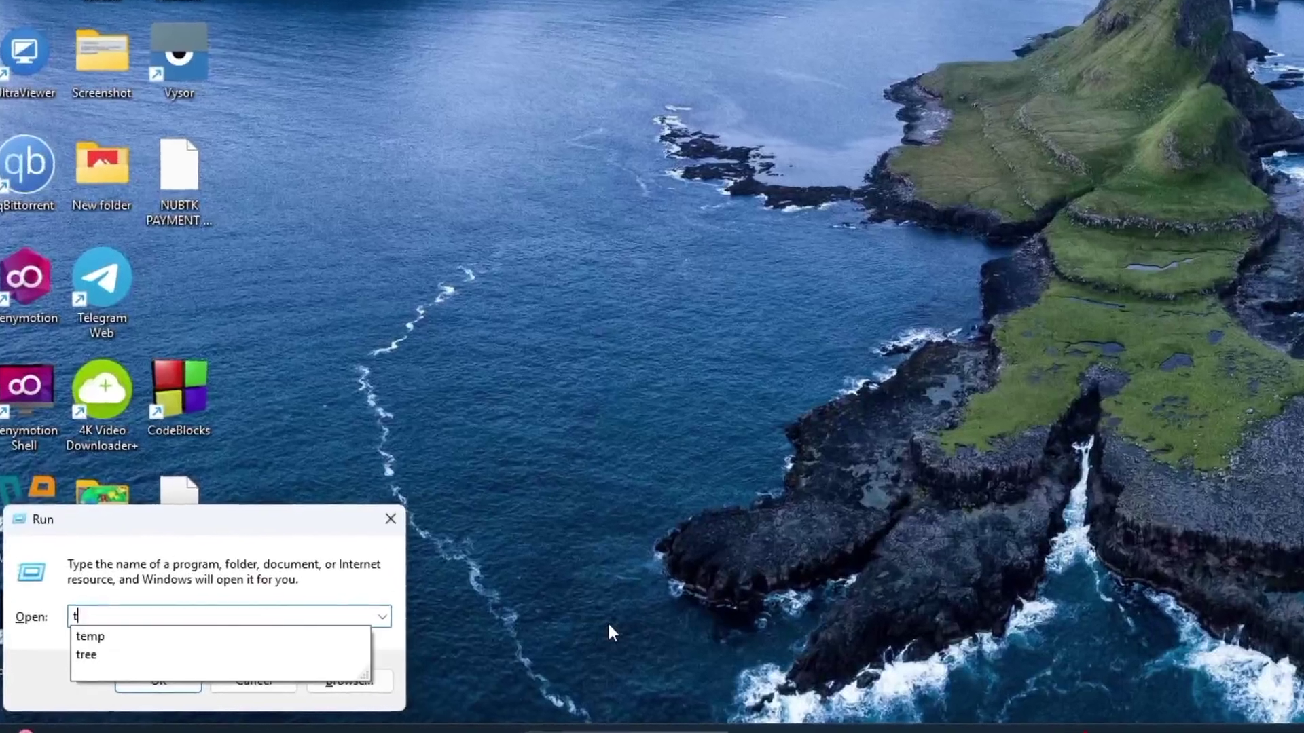
pyautogui.press('BackSpace')
pyautogui.press('BackSpace')
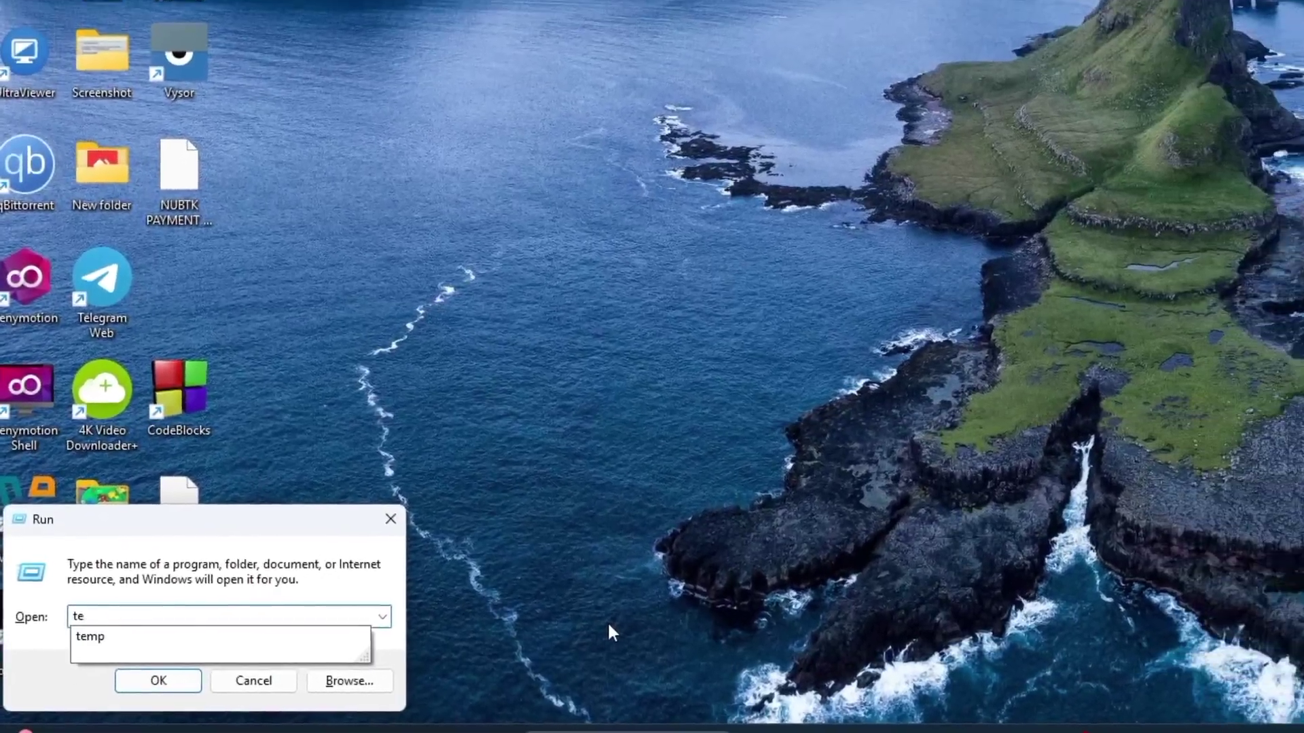
pyautogui.write('mp')
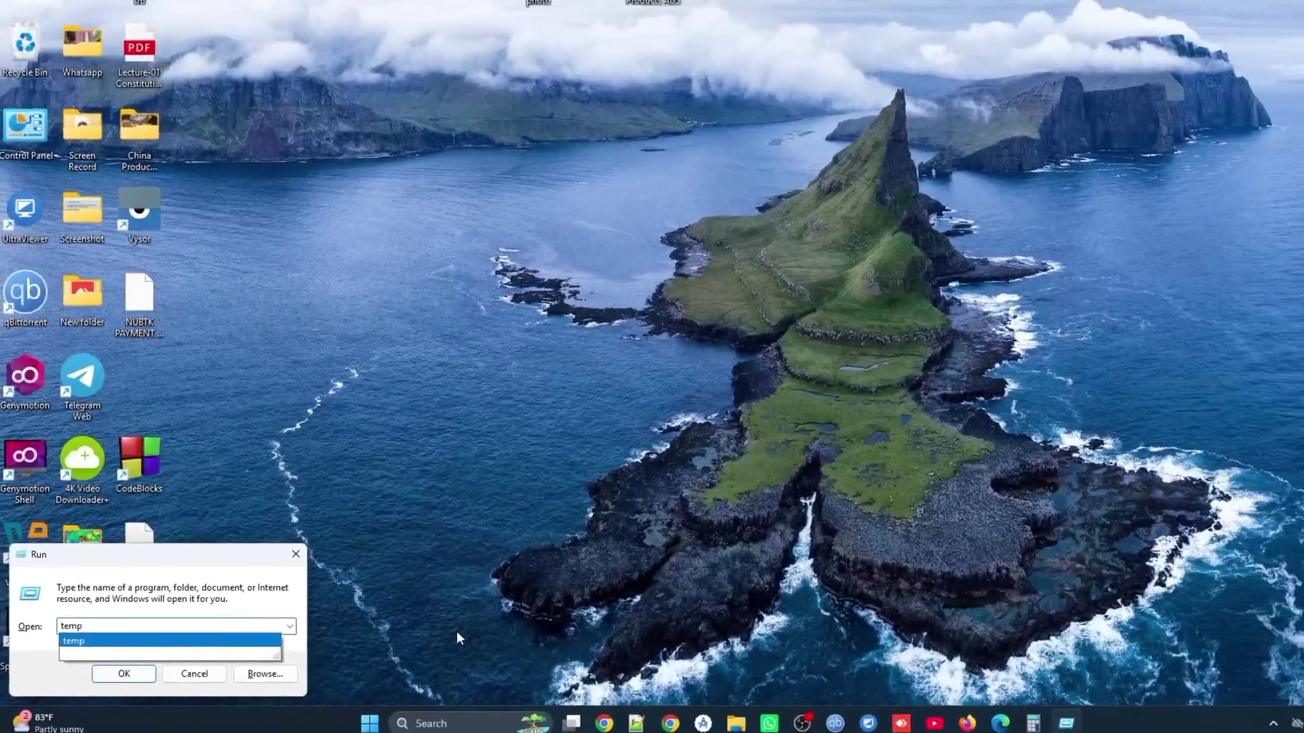
pyautogui.press('Return')
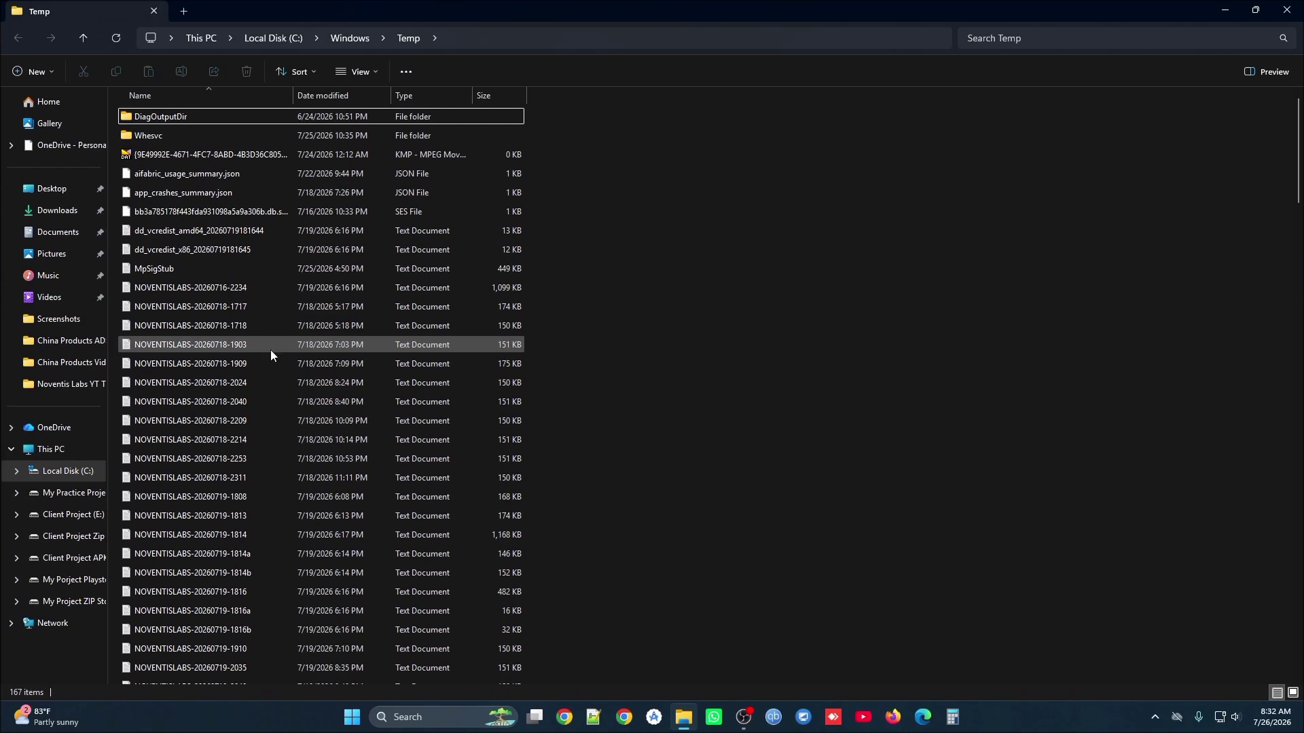
# Delete all items in the Windows Temp folder, skipping the files in use, and close its window.
pyautogui.hotkey('ctrl', 'a')
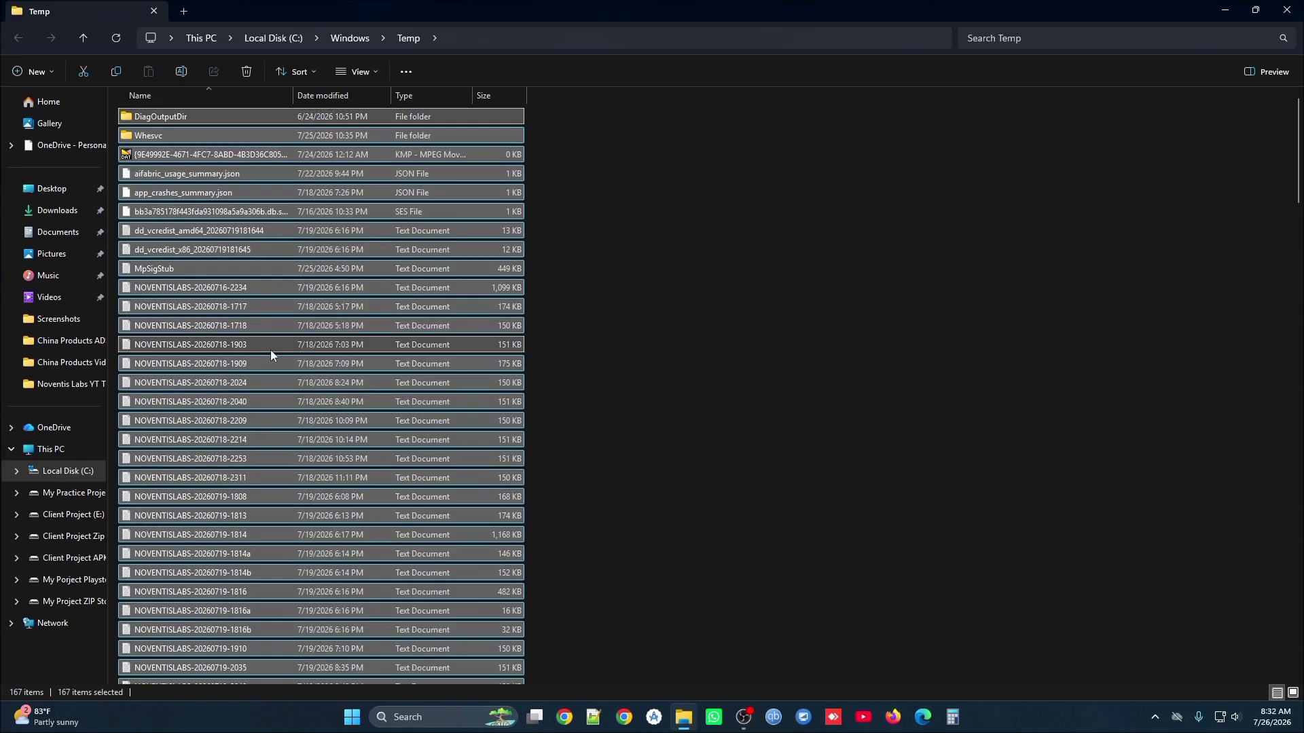
pyautogui.press('Delete')
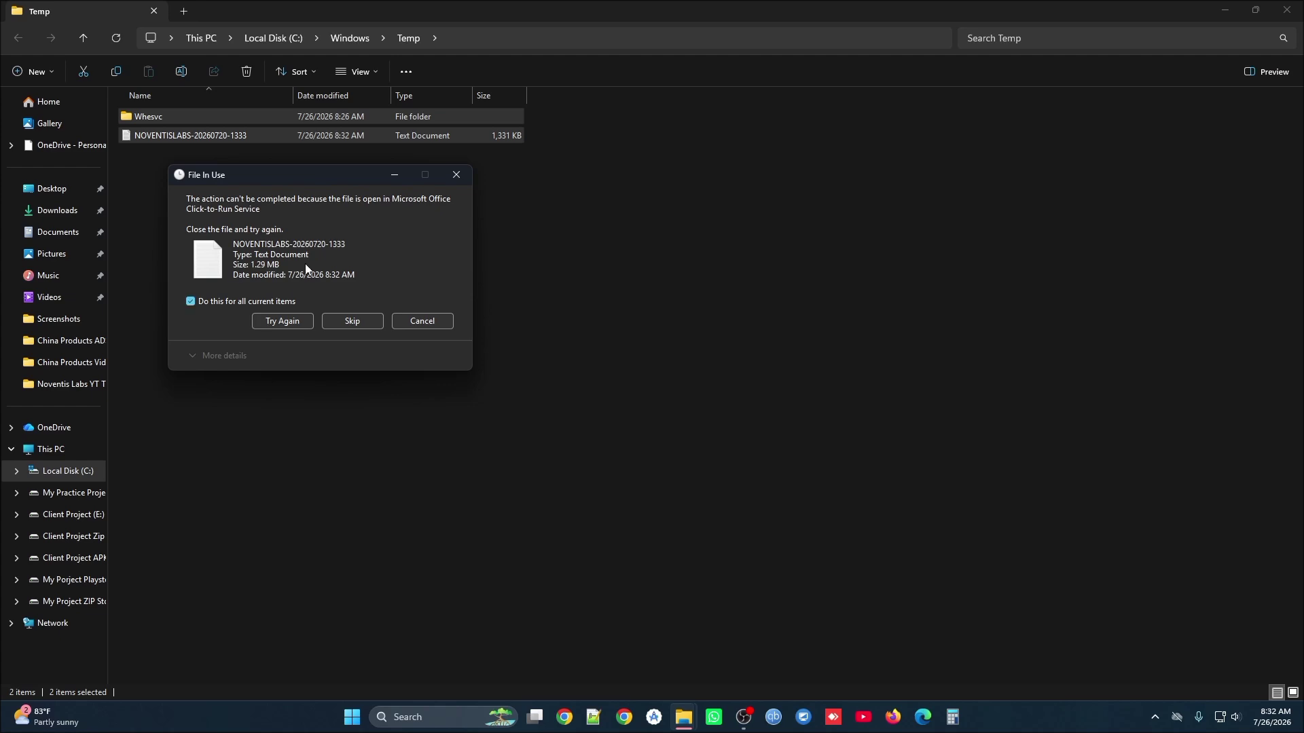
pyautogui.click(352, 322)
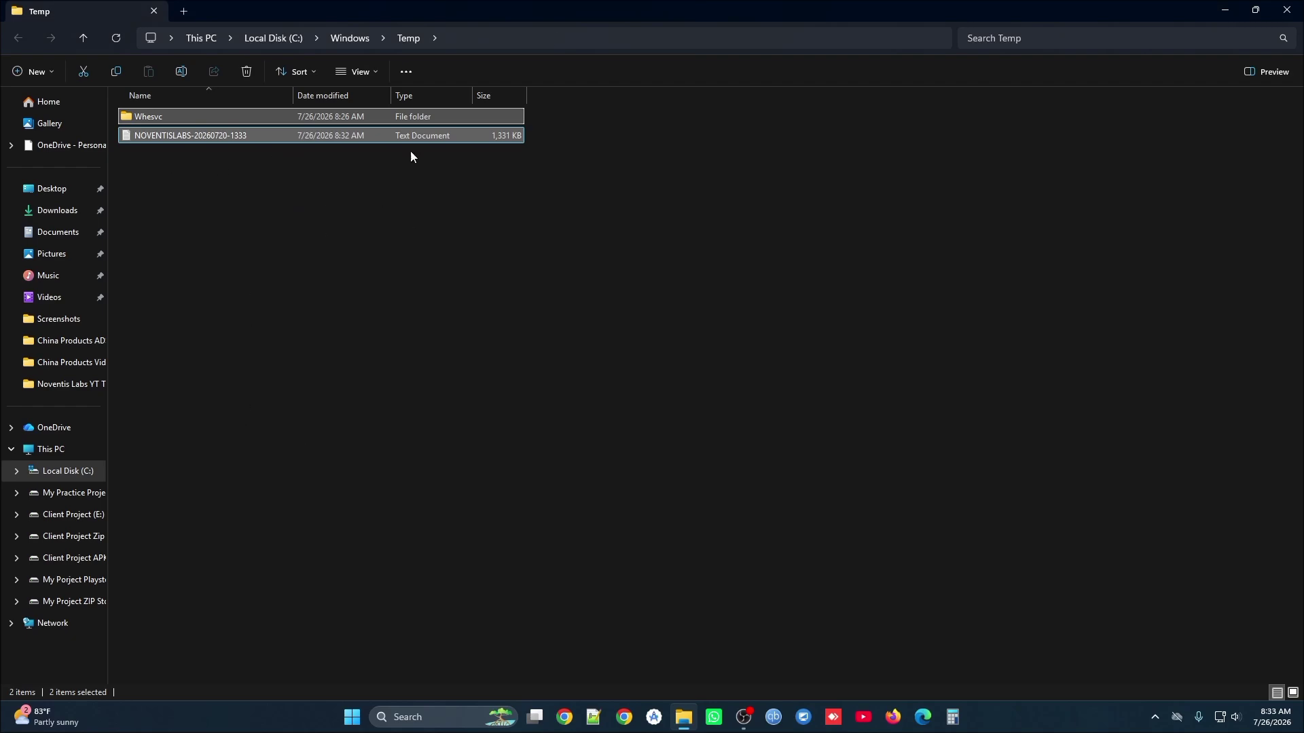
pyautogui.click(1286, 10)
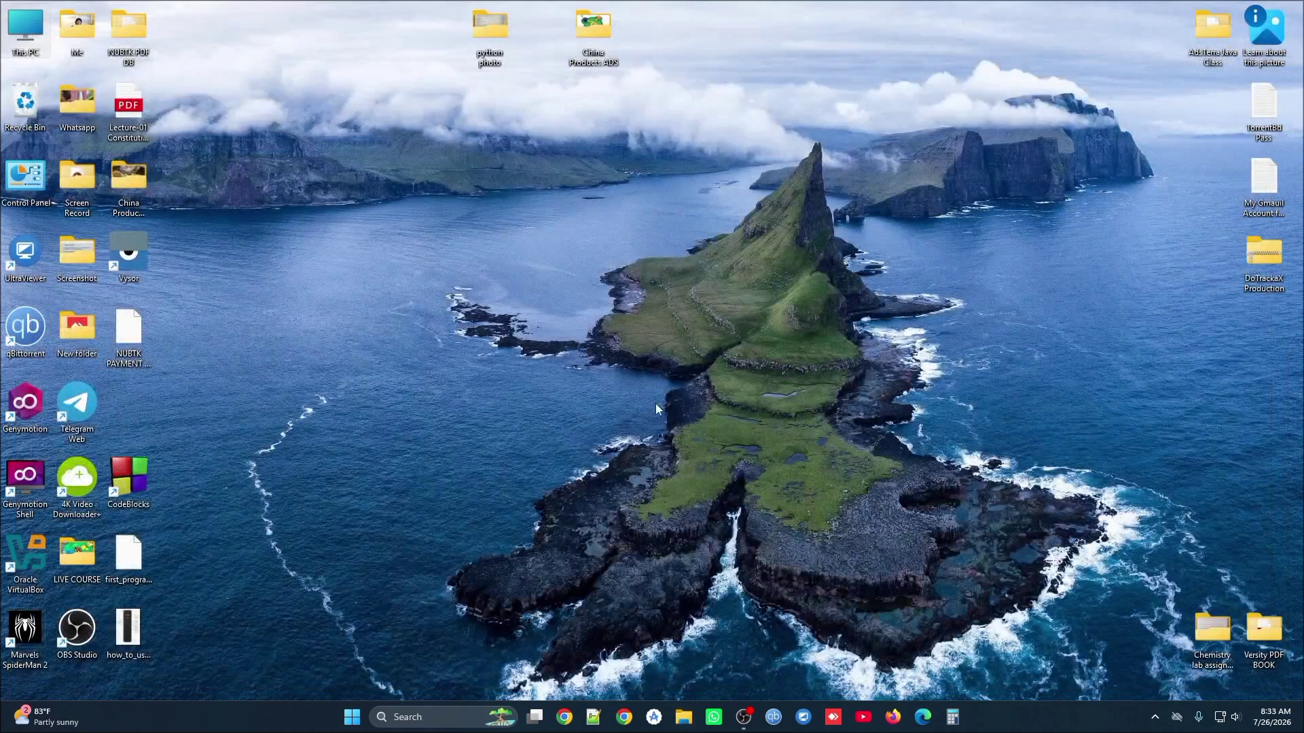
# Open the user's local Temp folder by executing the command "%temp%" from the Run dialog.
pyautogui.press('super+r')
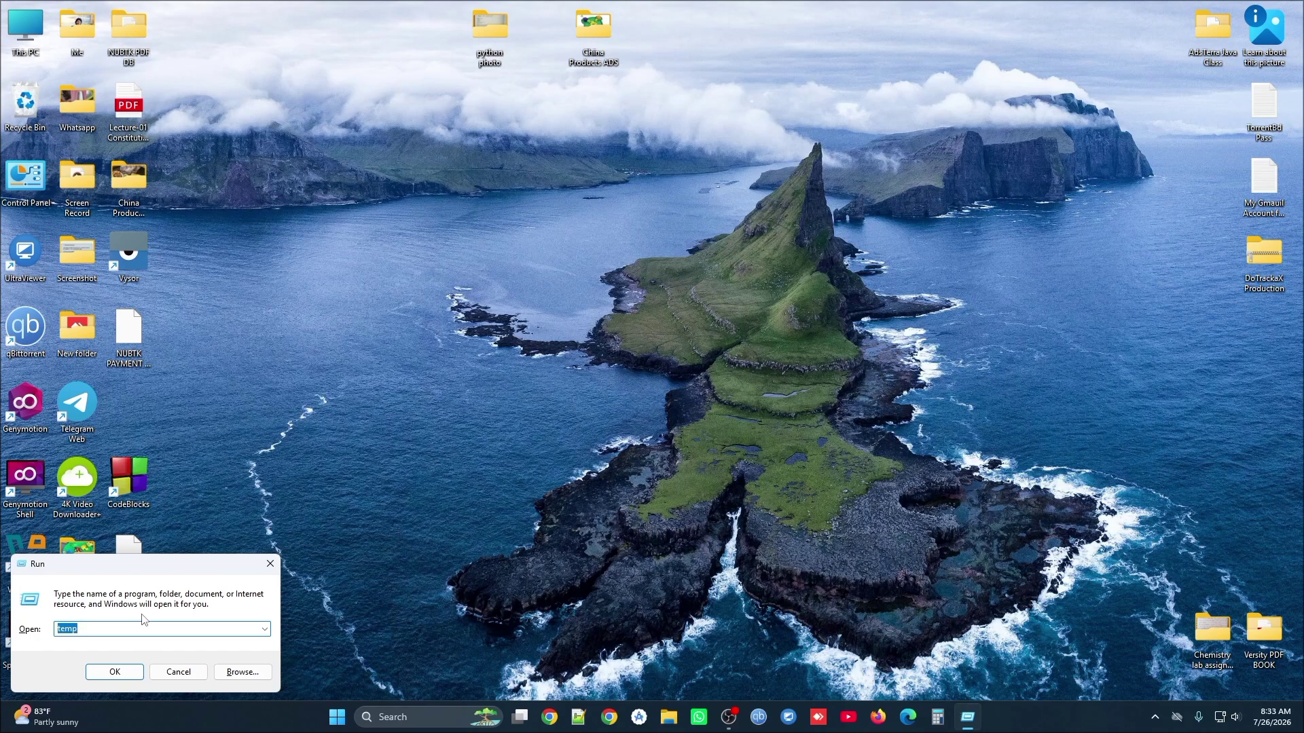
pyautogui.write('%')
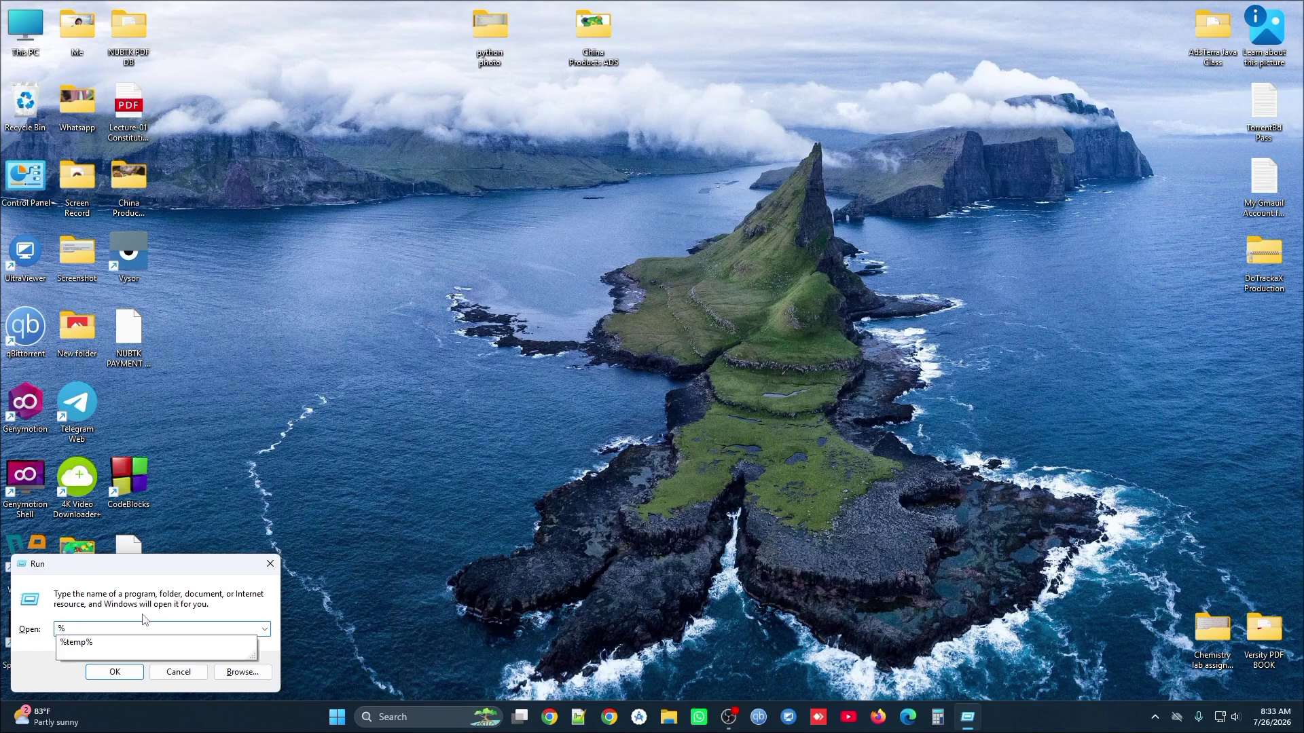
pyautogui.write('temp%')
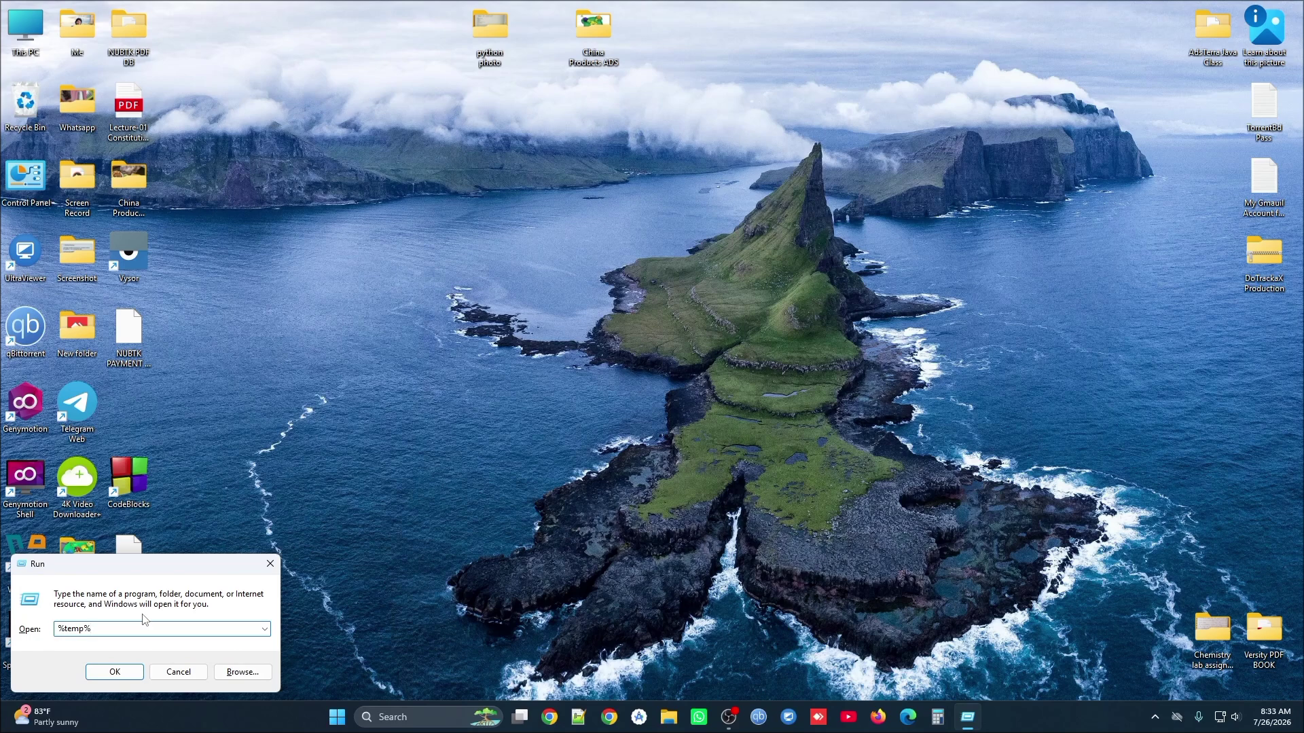
pyautogui.click(110, 672)
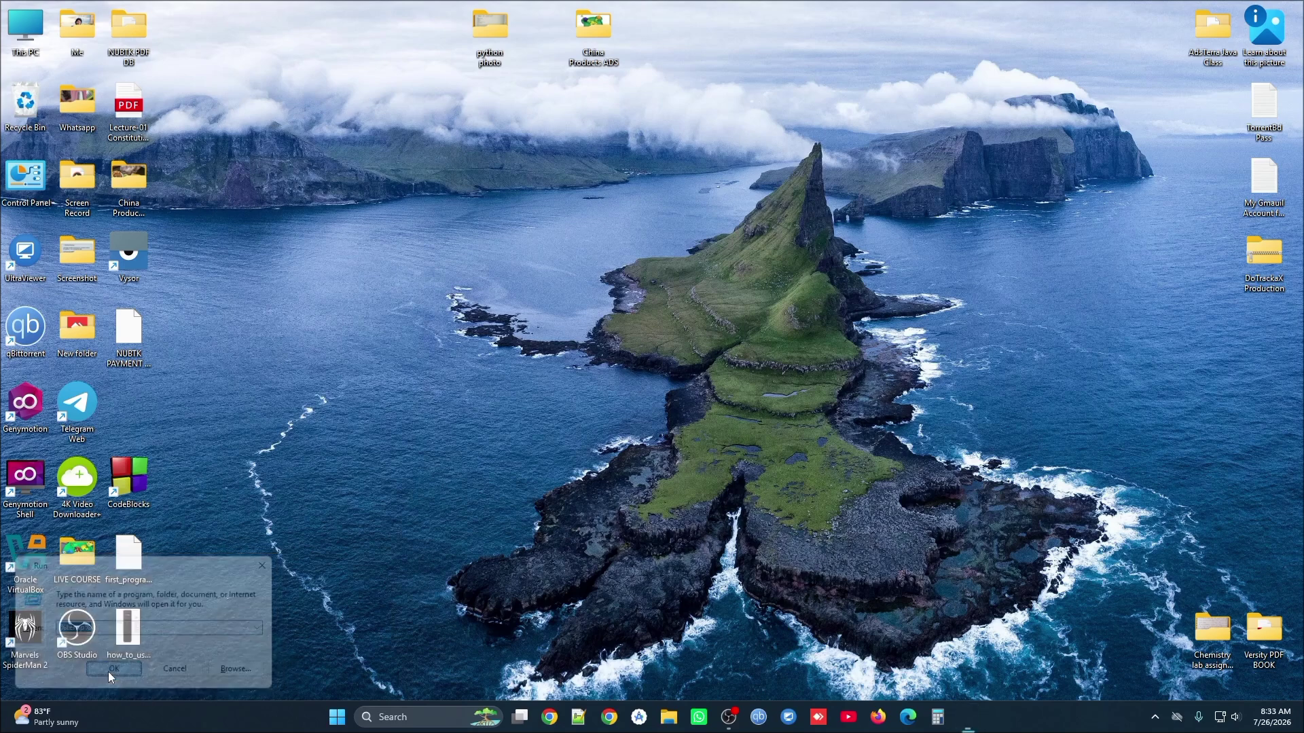
# Delete all items in the user's Temp folder, granting administrator permission and skipping all items in use, and close its window.
pyautogui.hotkey('ctrl', 'a')
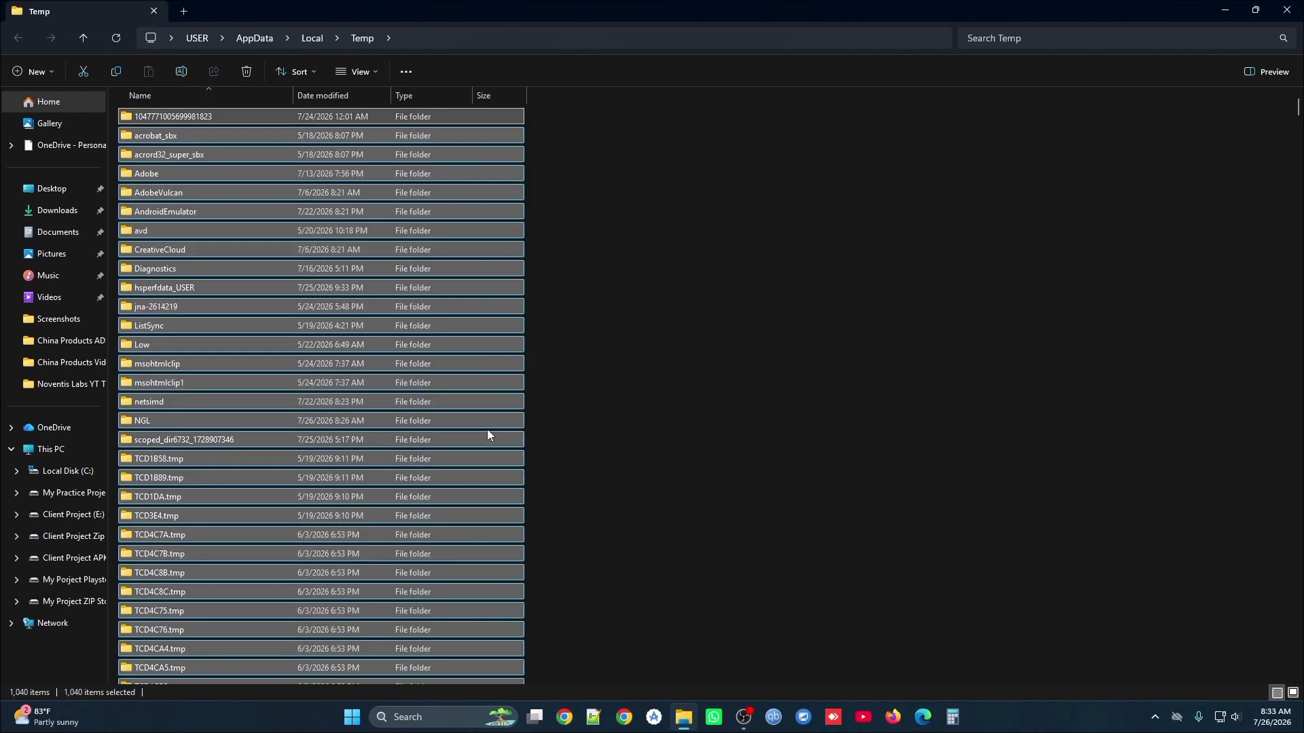
pyautogui.press('Delete')
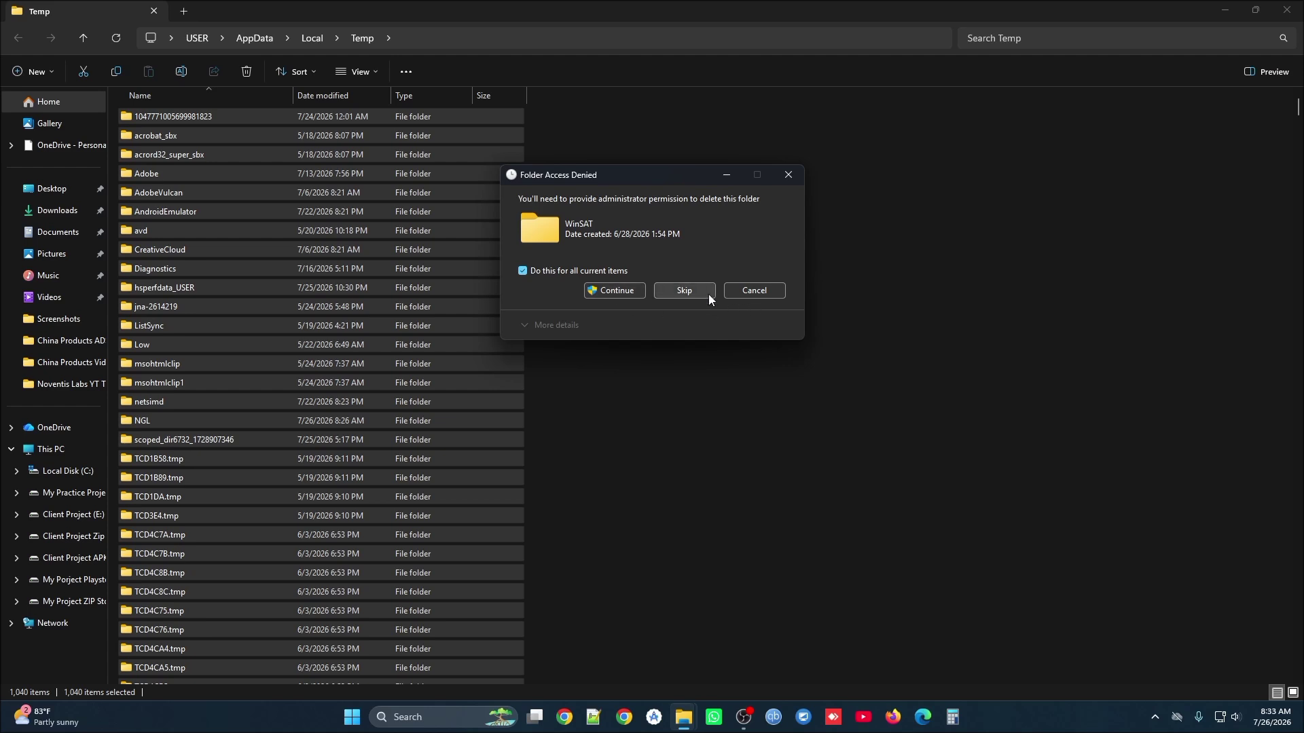
pyautogui.click(523, 271)
pyautogui.click(599, 291)
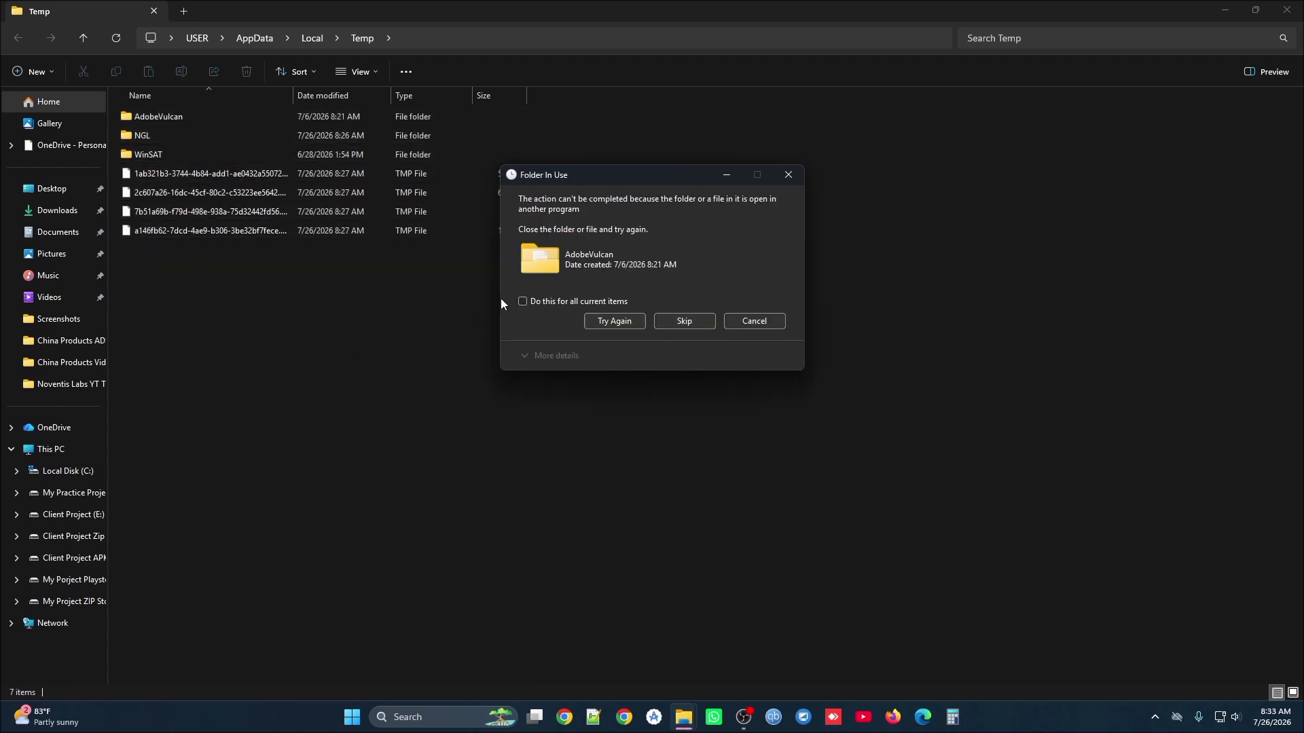
pyautogui.click(522, 301)
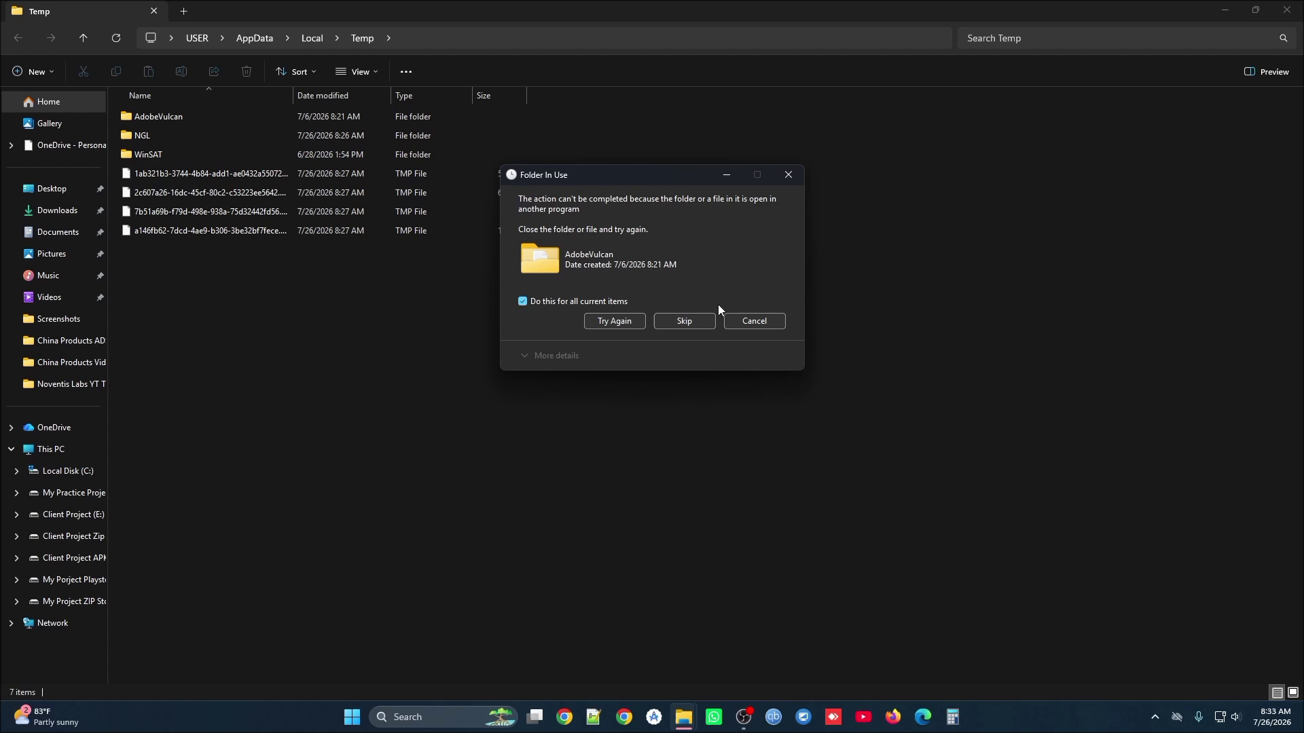
pyautogui.click(685, 321)
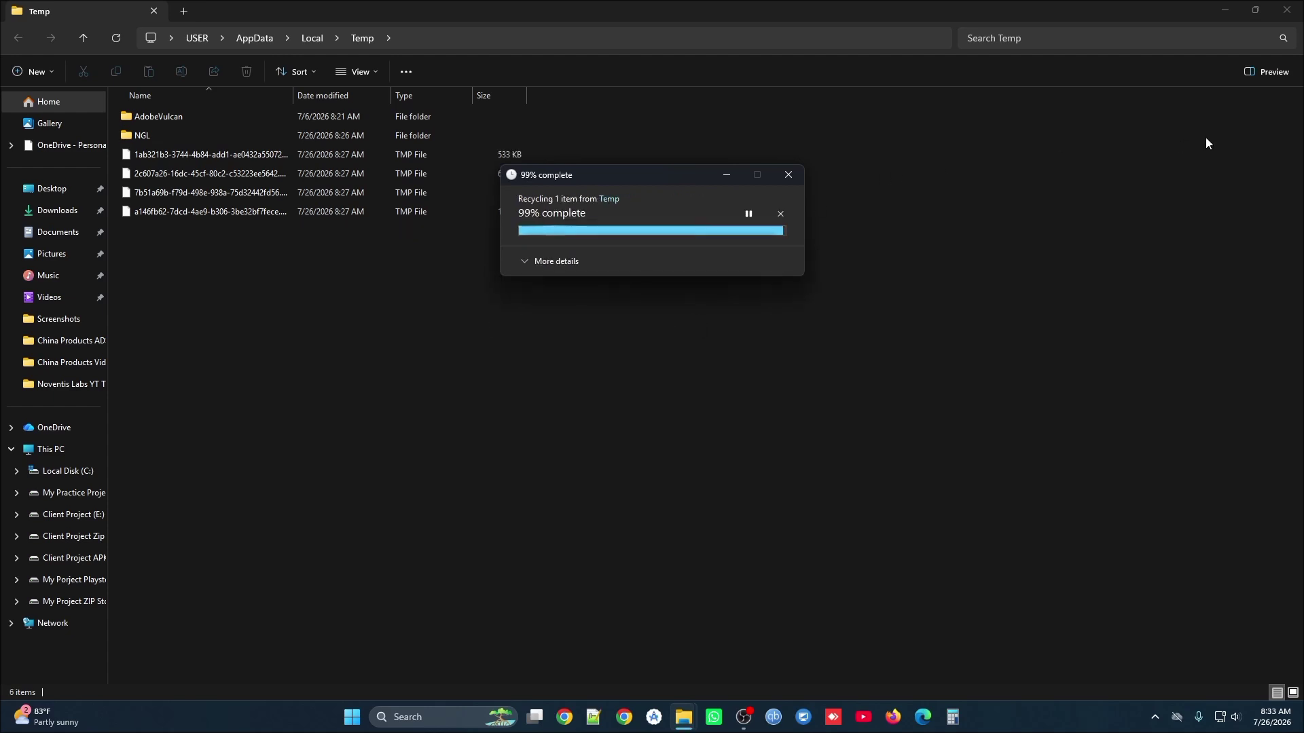
pyautogui.click(1280, 7)
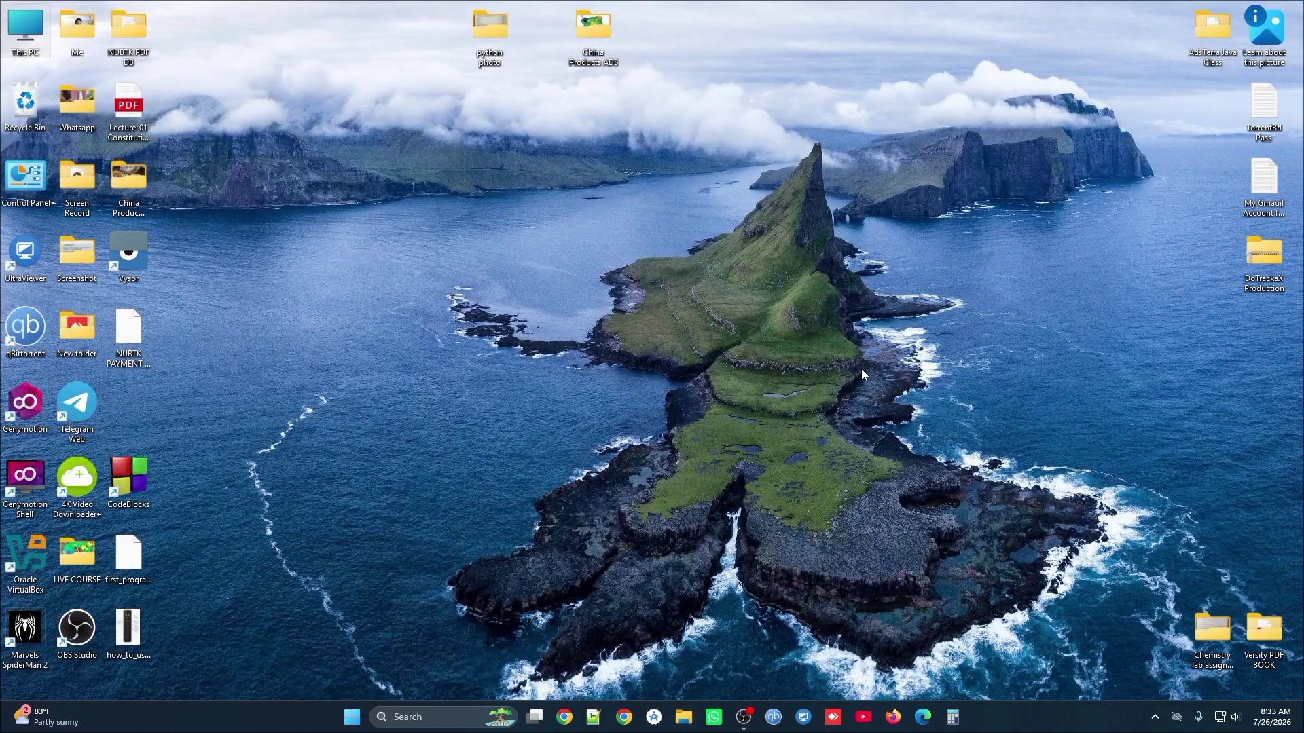
# Open the Windows Prefetch folder by executing the command "prefetch" from the Run dialog.
pyautogui.press('super+r')
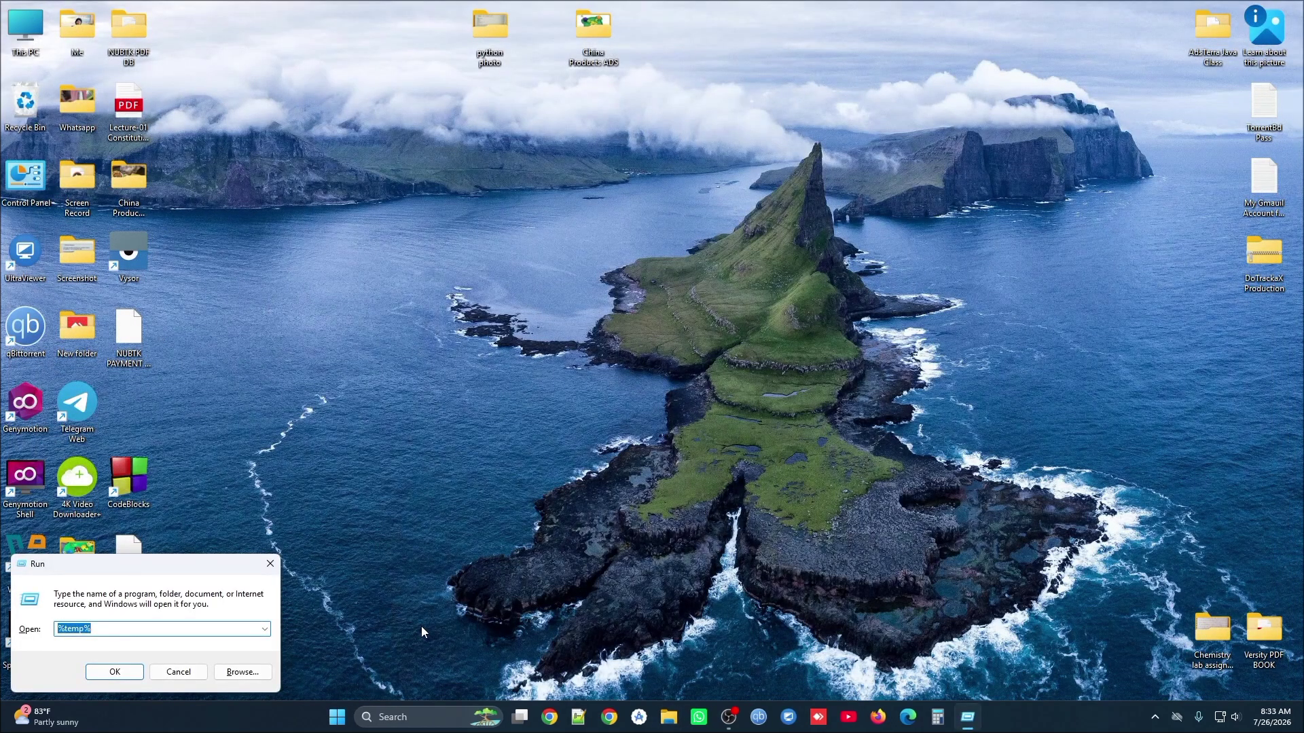
pyautogui.write('prefe')
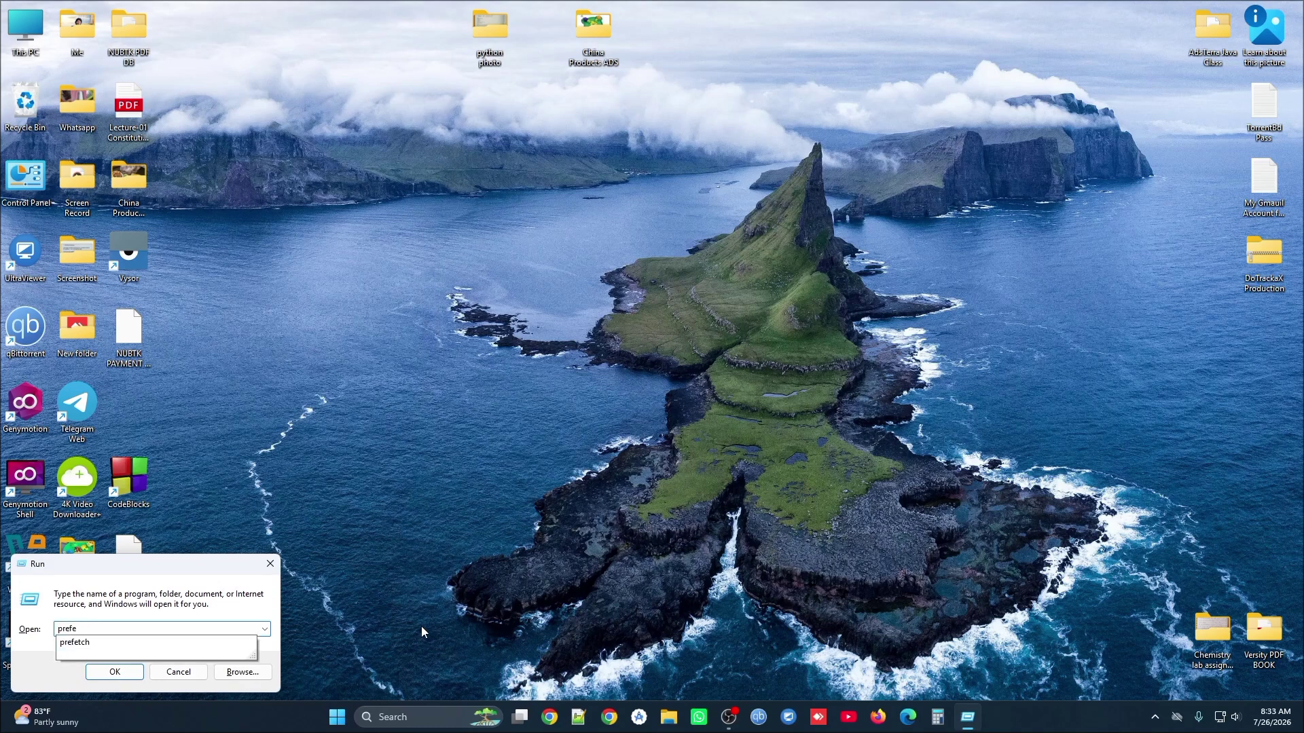
pyautogui.write('tch')
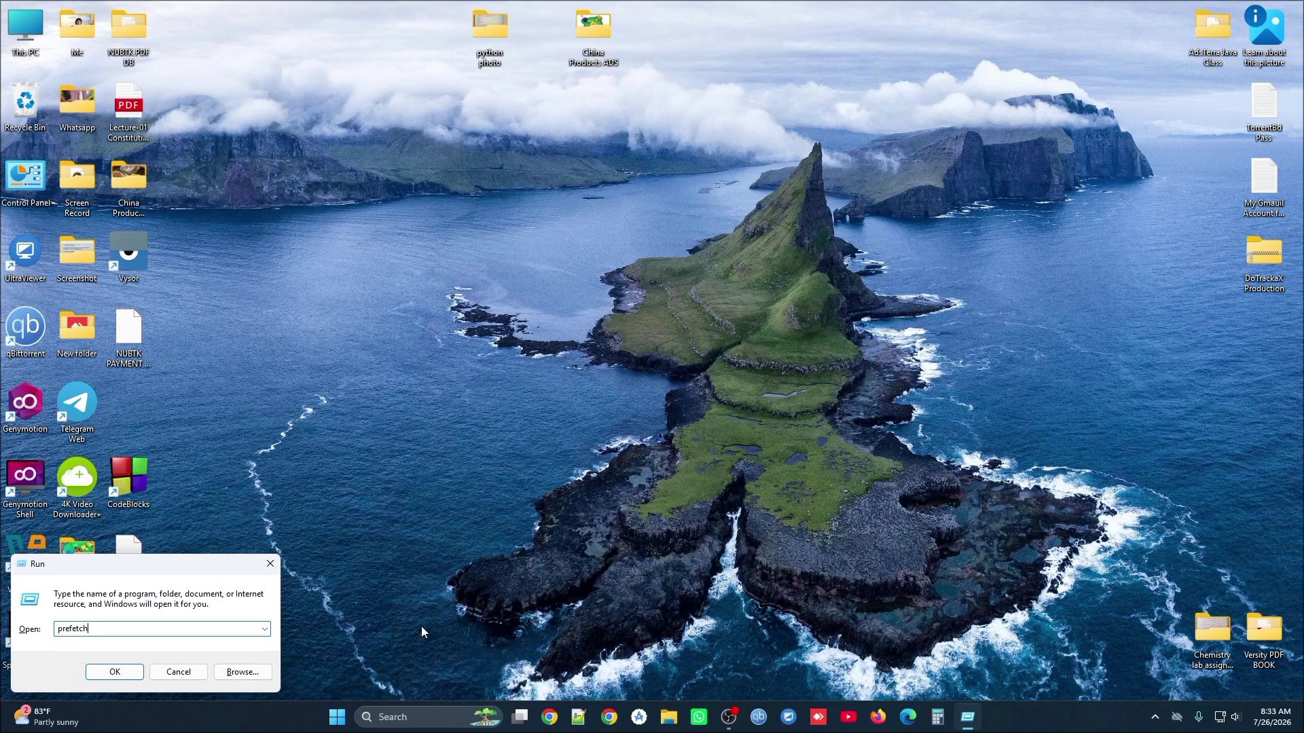
pyautogui.click(115, 672)
# Delete all files in the Prefetch folder and close its window.
pyautogui.click(662, 375)
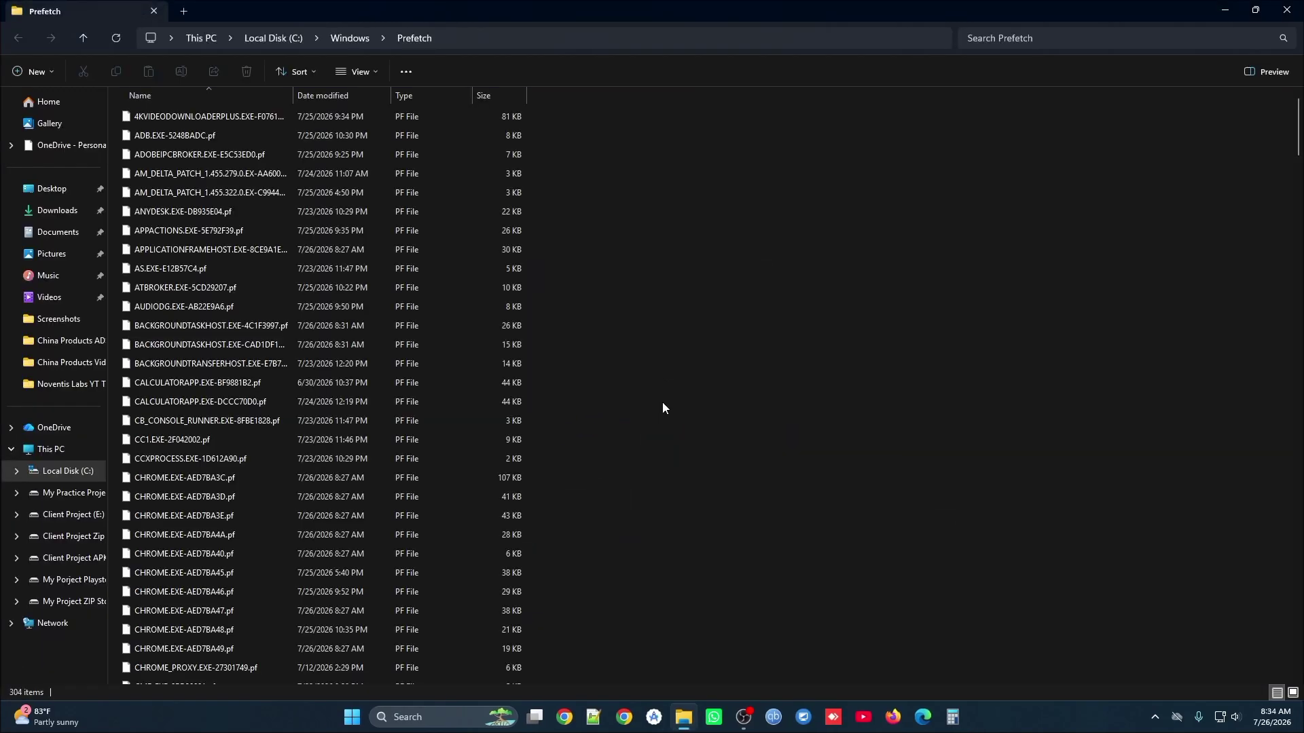
pyautogui.hotkey('ctrl', 'a')
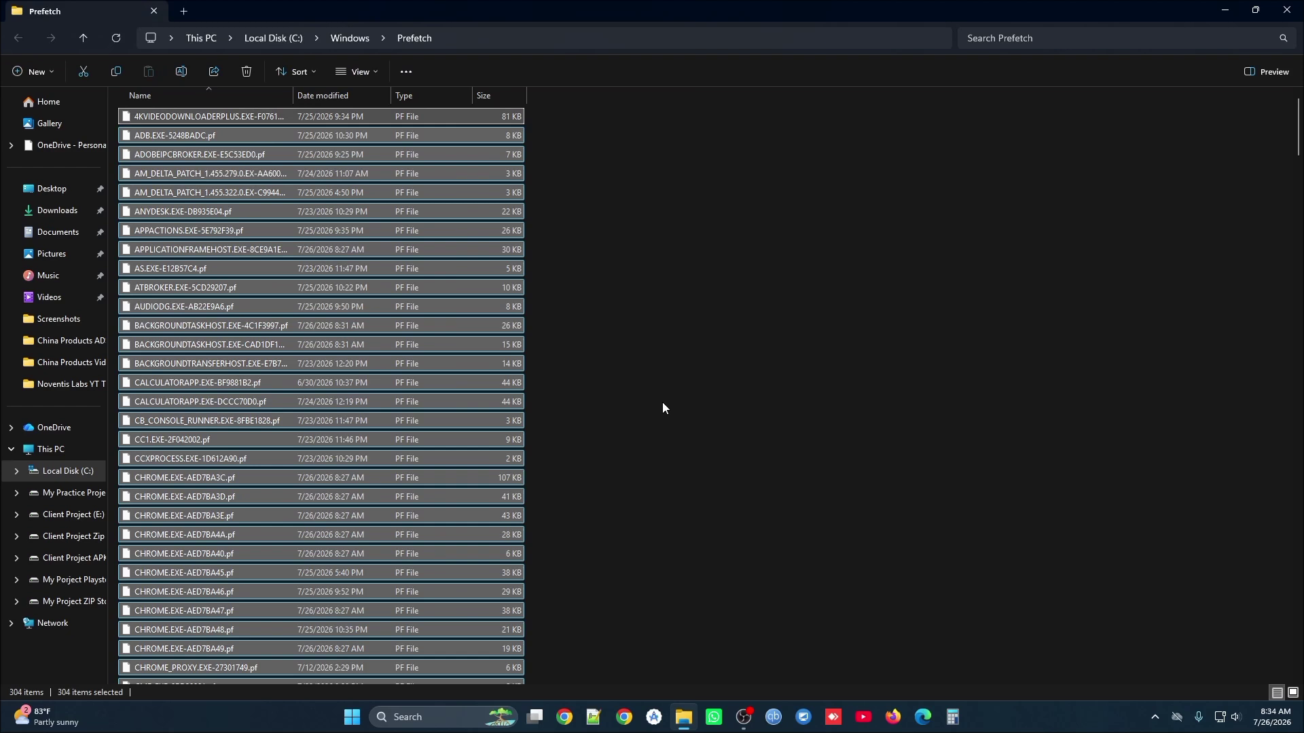
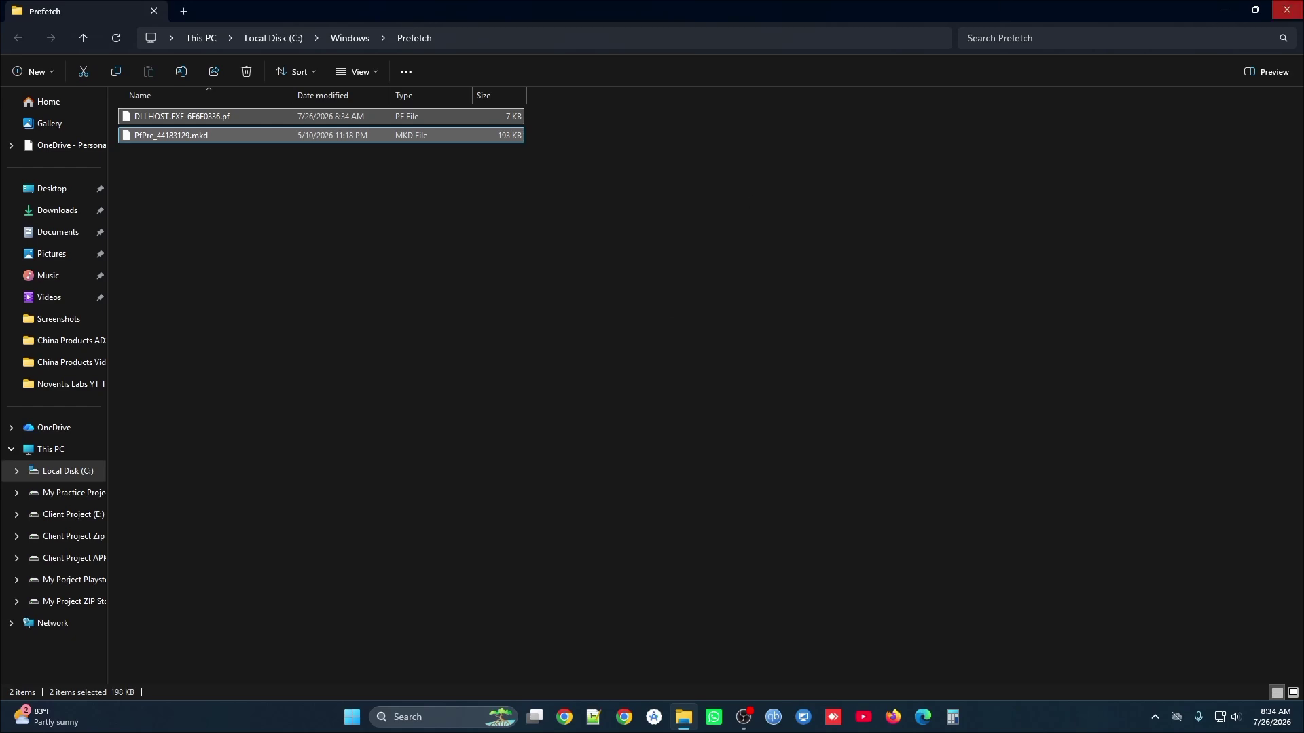
pyautogui.click(1286, 10)
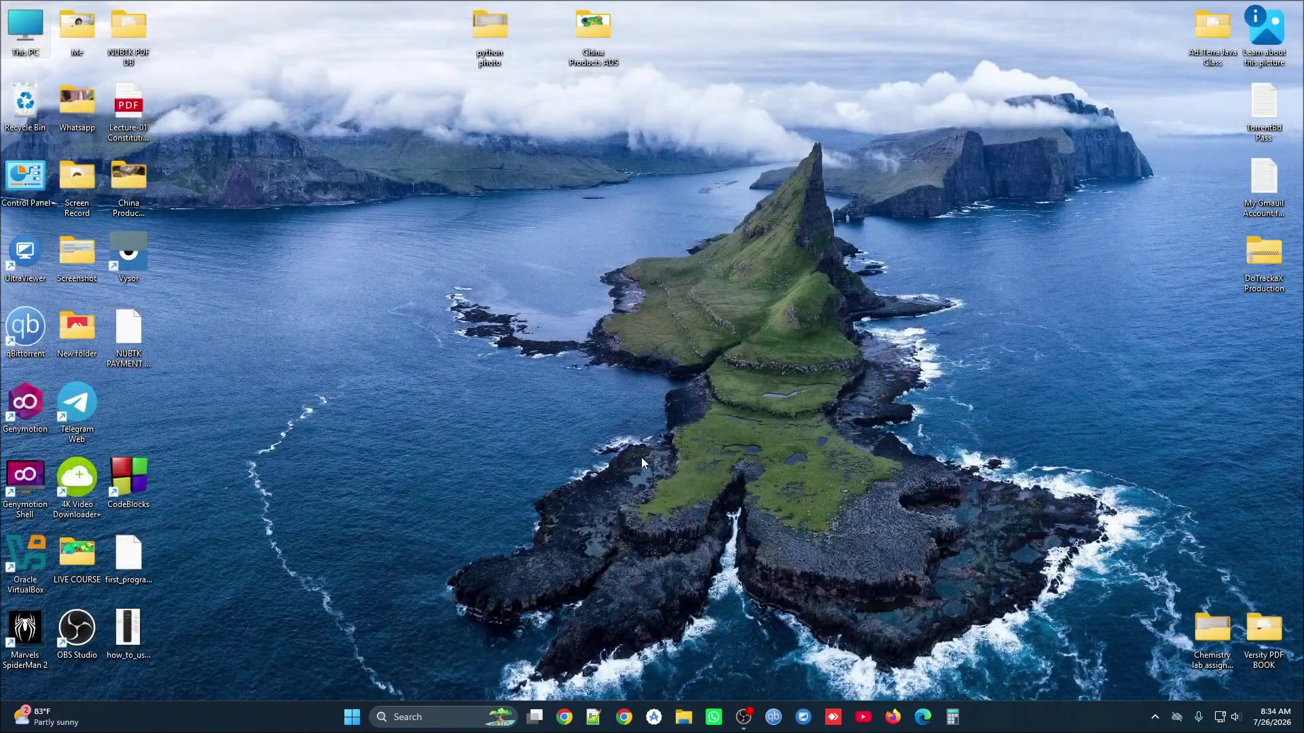
# Reopen the Recent folder with the Run command "recent" to check for leftover items, and close its window.
pyautogui.press('super+r')
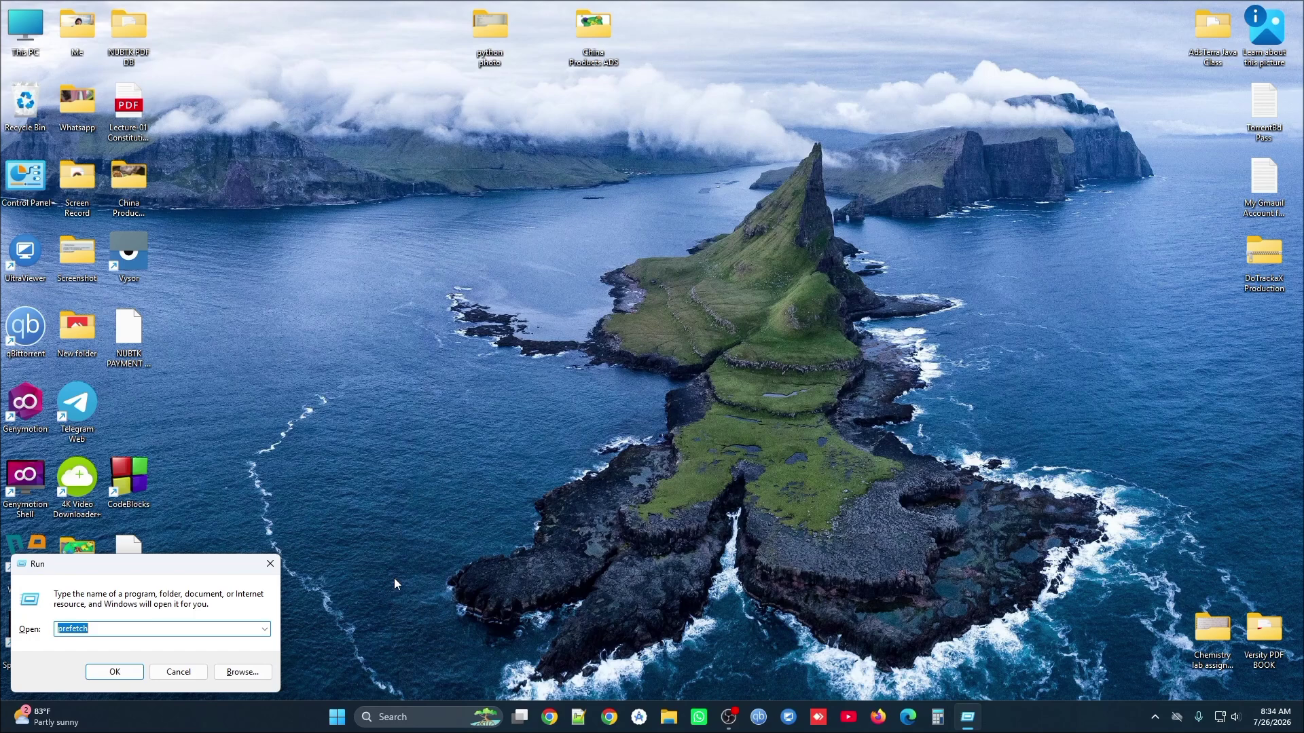
pyautogui.write('r')
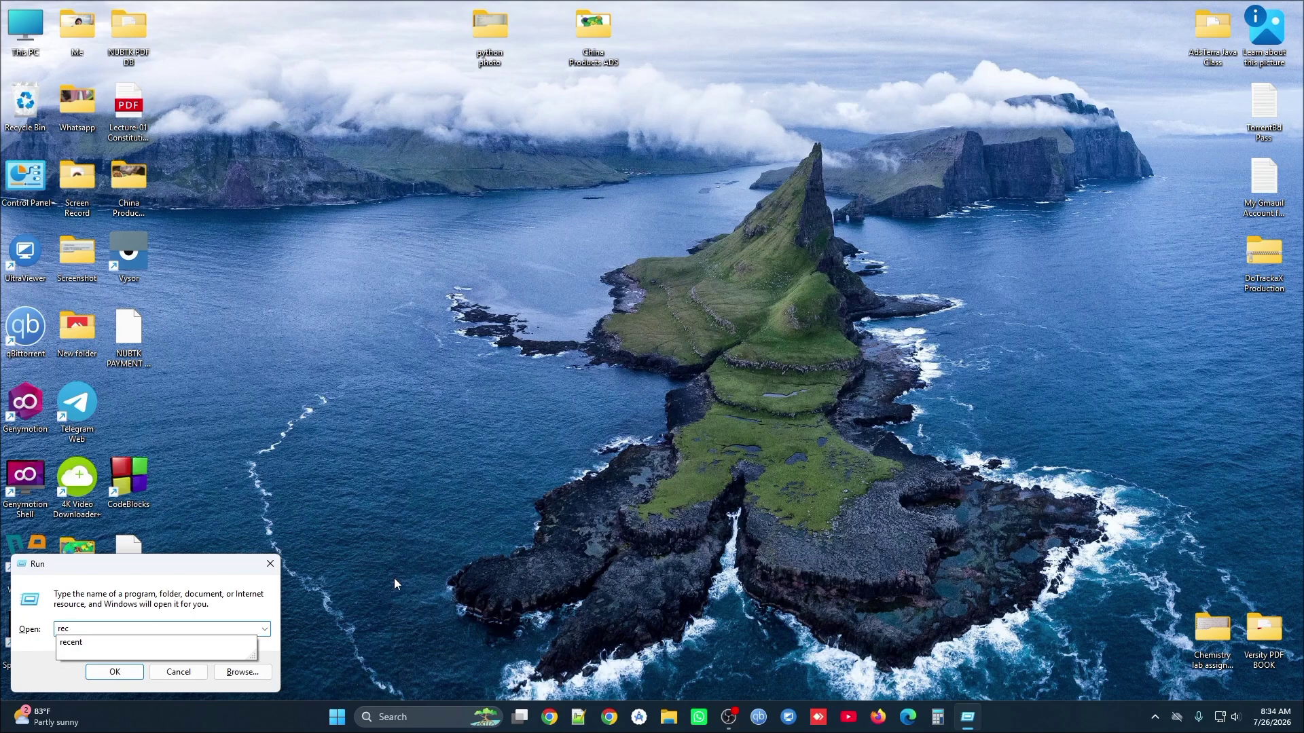
pyautogui.write('ec')
pyautogui.press('Down')
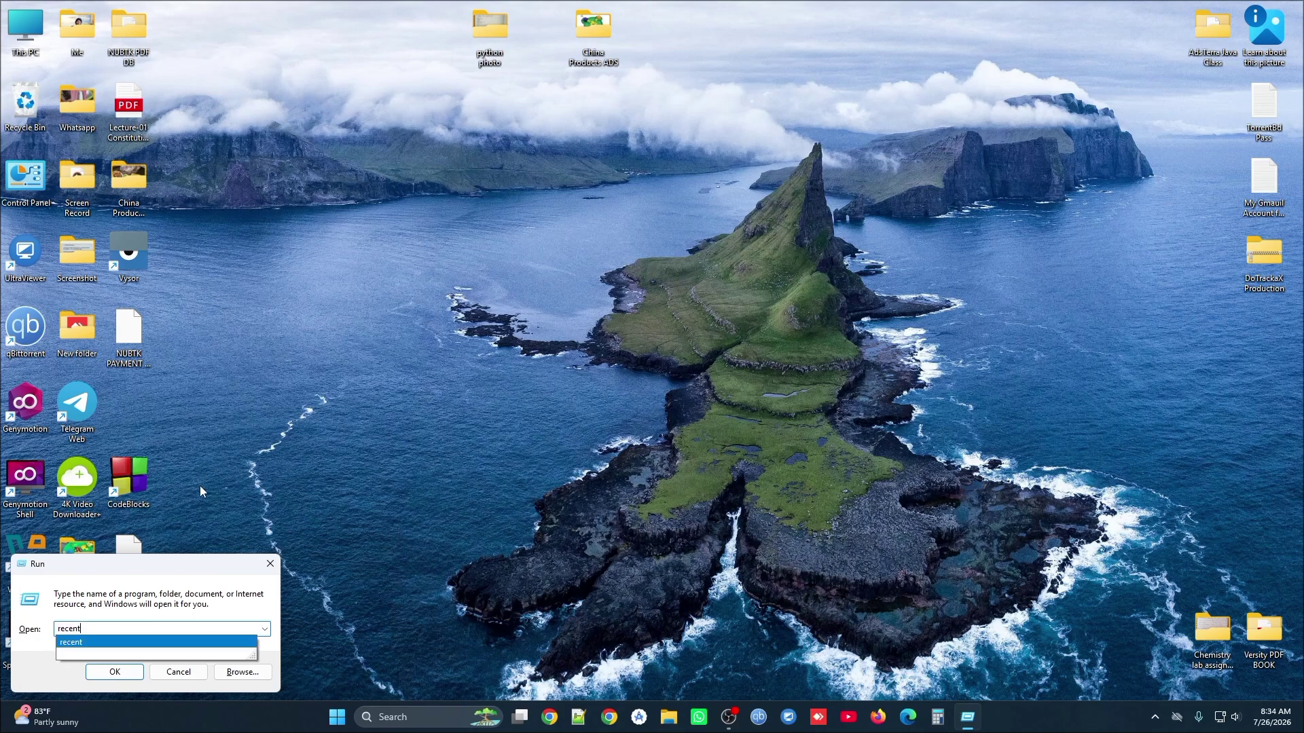
pyautogui.click(113, 643)
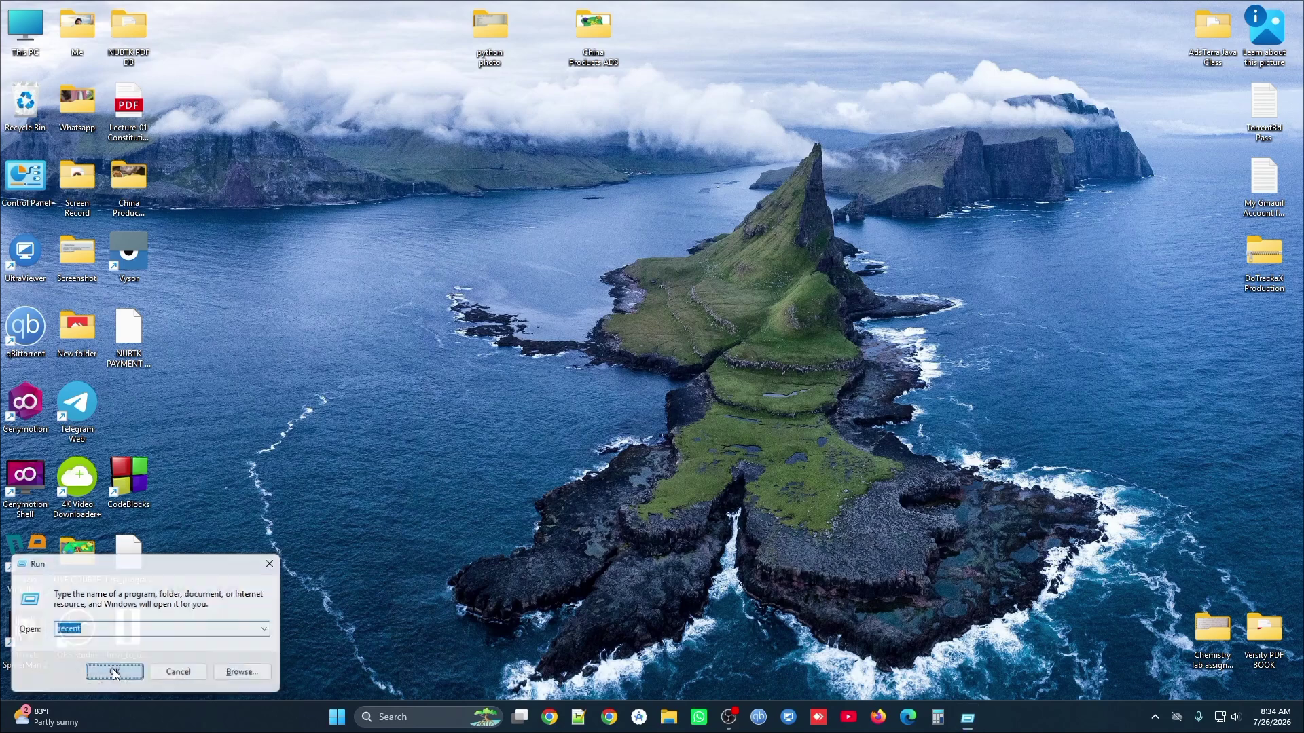
pyautogui.click(113, 671)
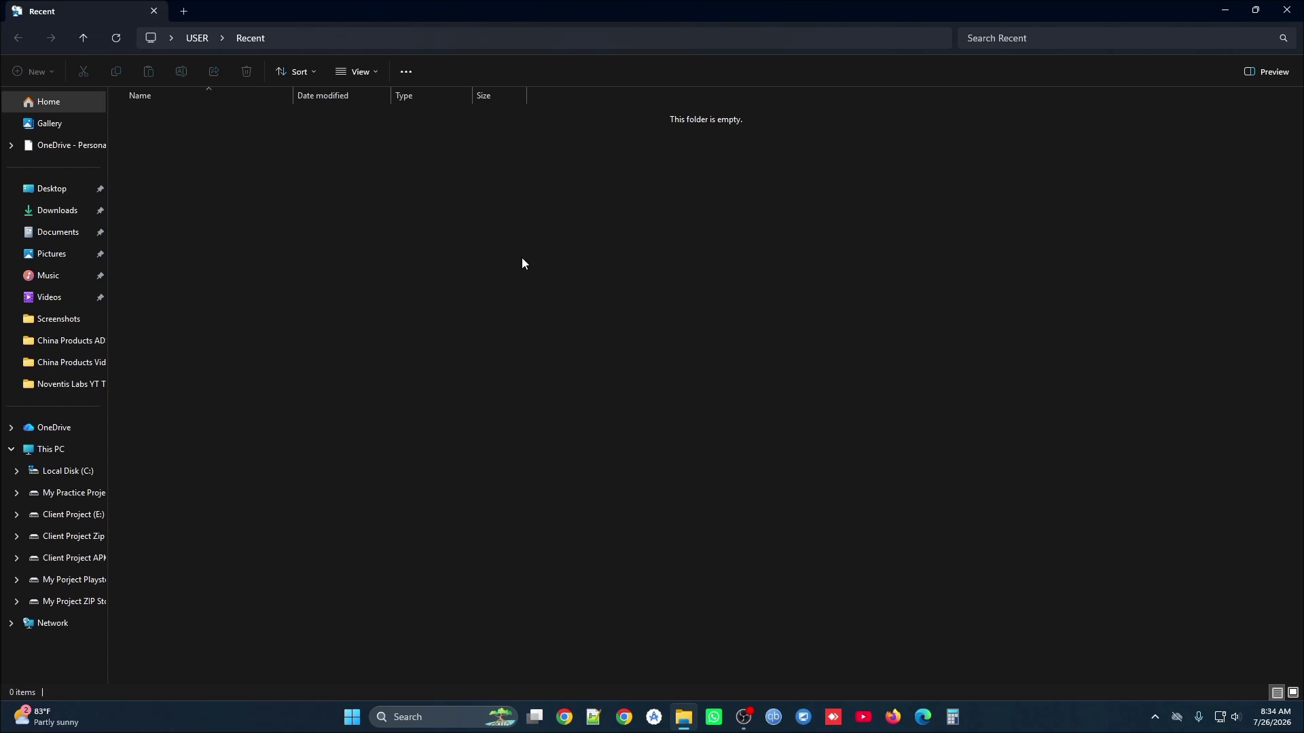
pyautogui.click(1286, 10)
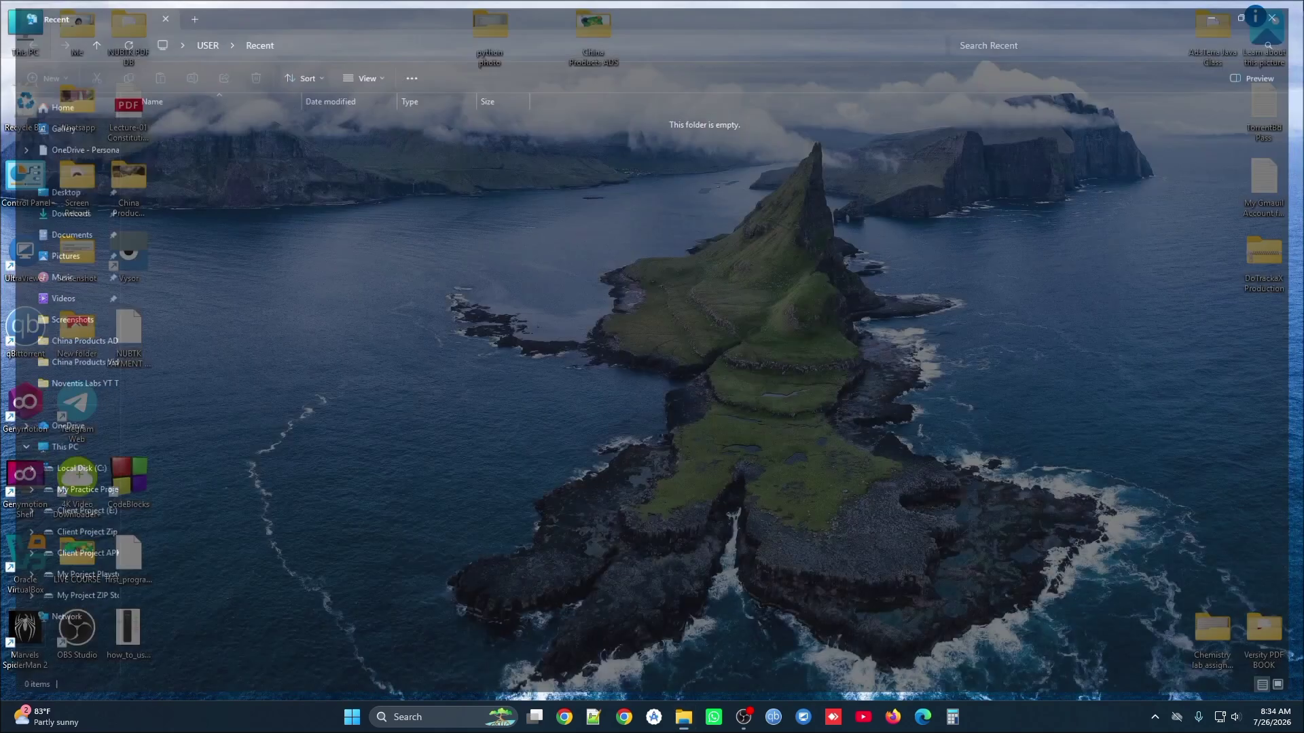
pyautogui.rightClick(713, 88)
pyautogui.click(745, 145)
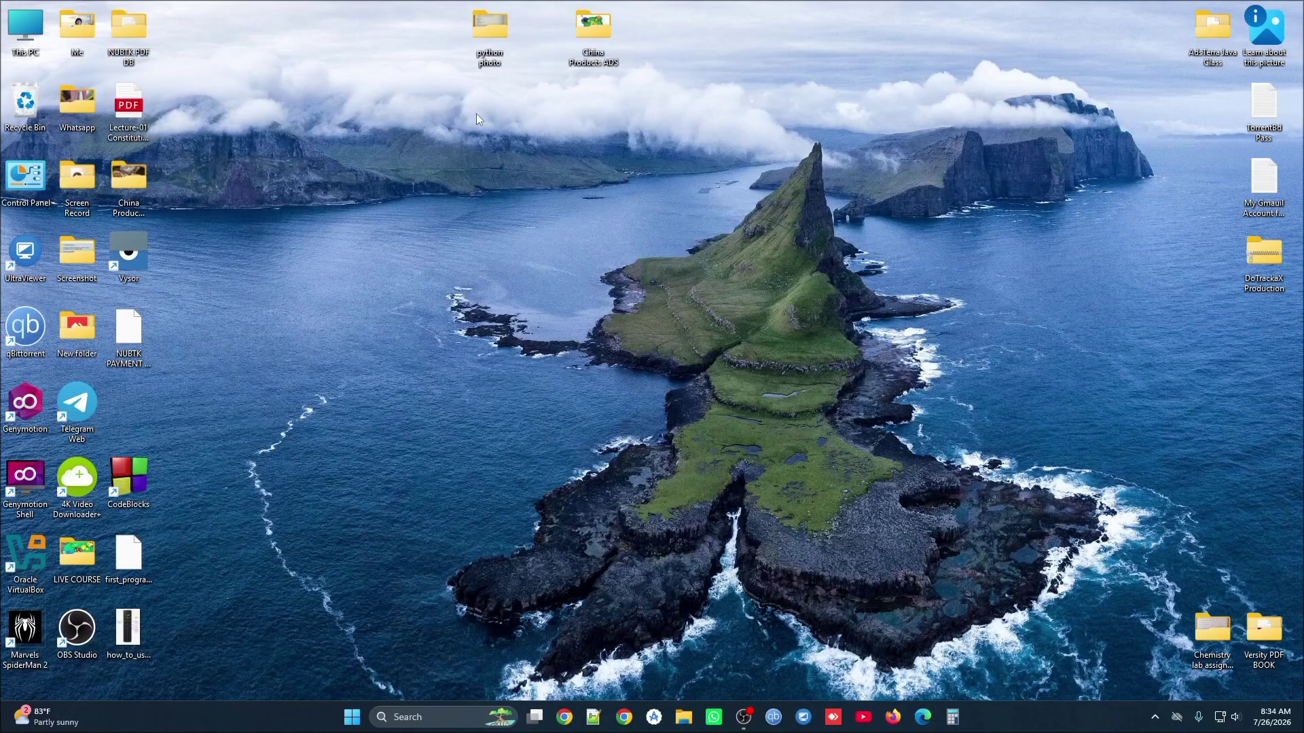
# Permanently delete everything in the Recycle Bin, granting administrator permission for all current items, and close its window.
pyautogui.rightClick(23, 102)
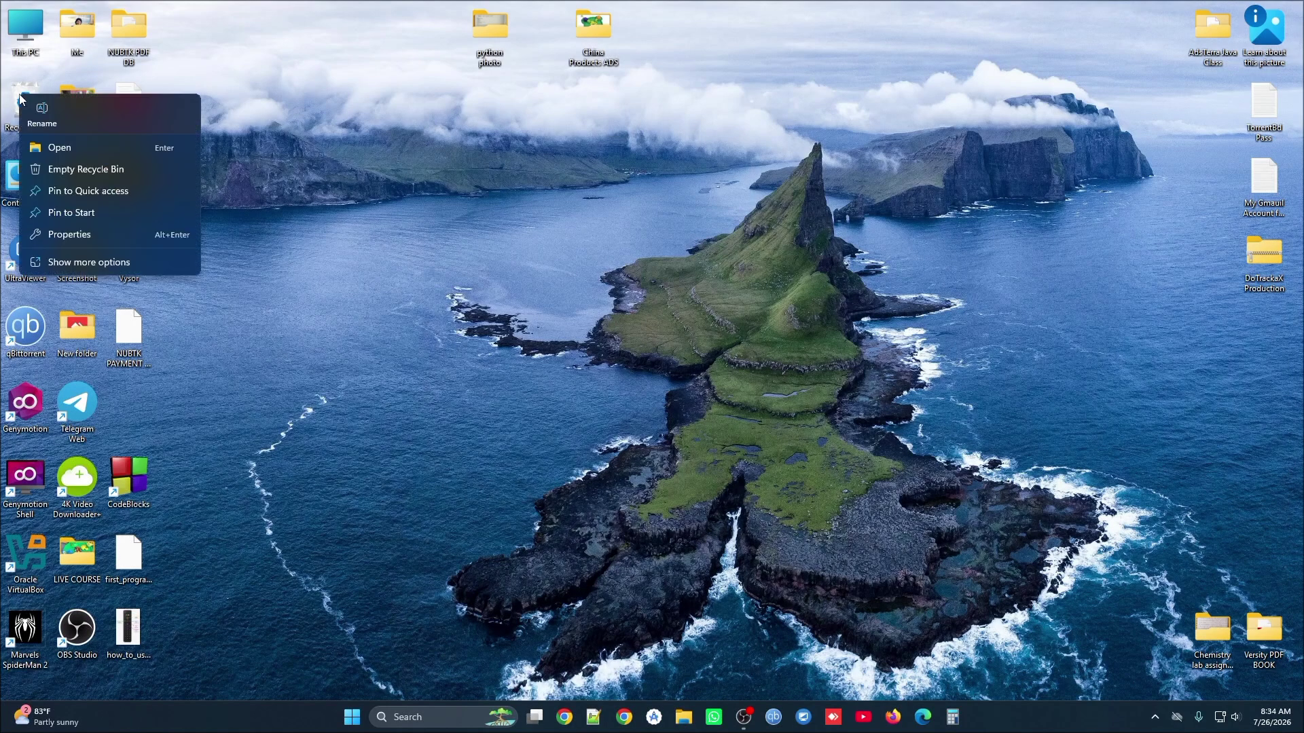
pyautogui.press('Escape')
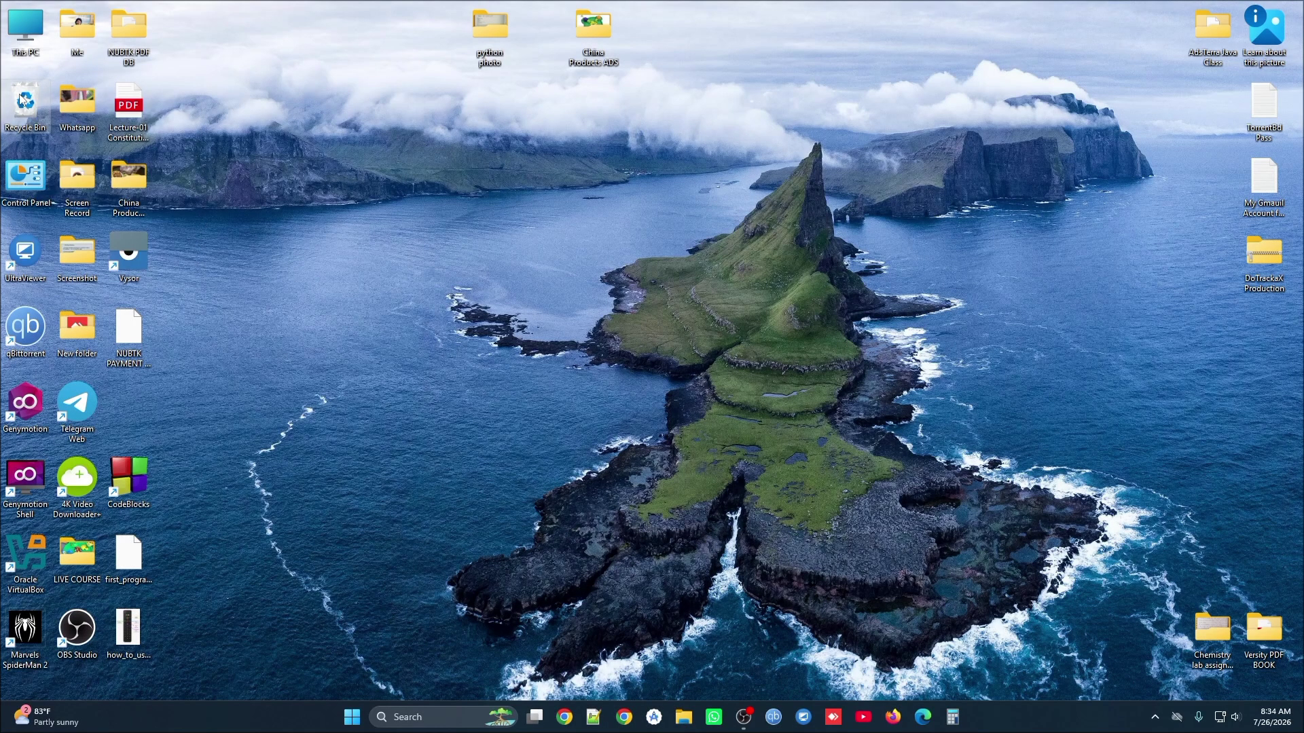
pyautogui.doubleClick(23, 101)
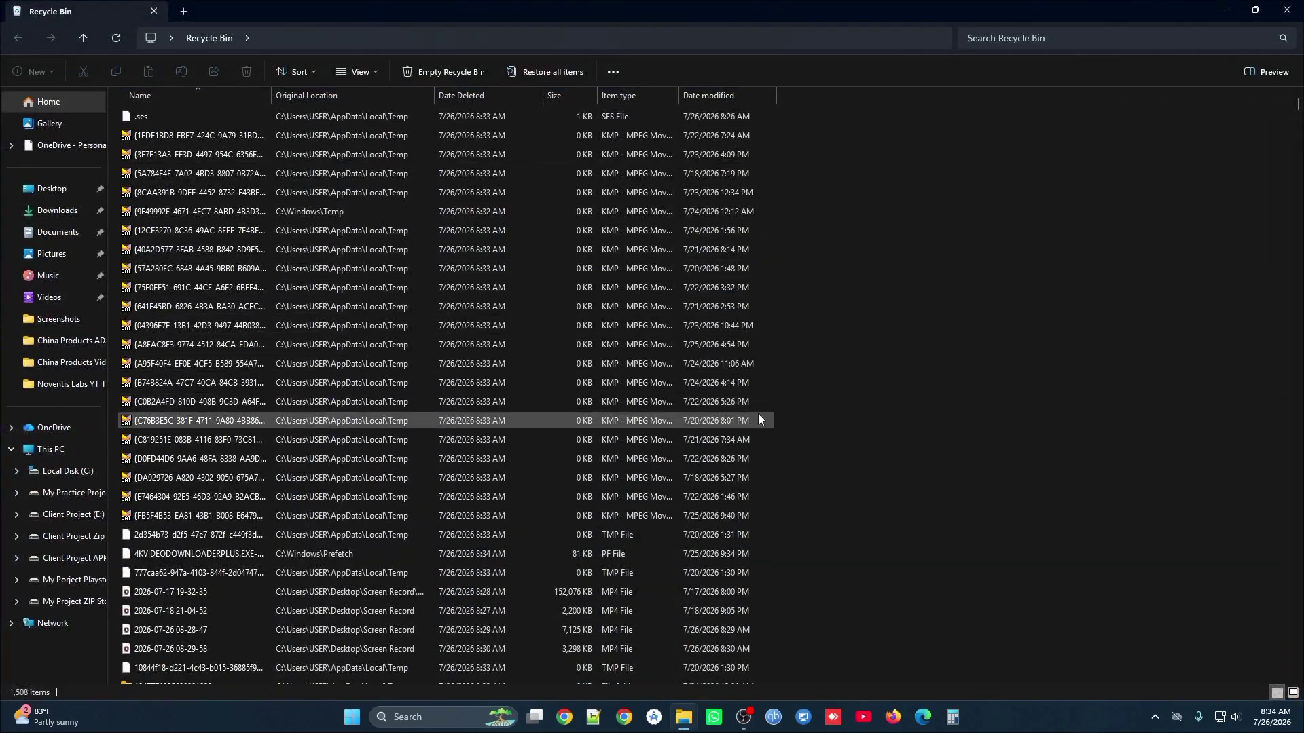
pyautogui.hotkey('ctrl', 'a')
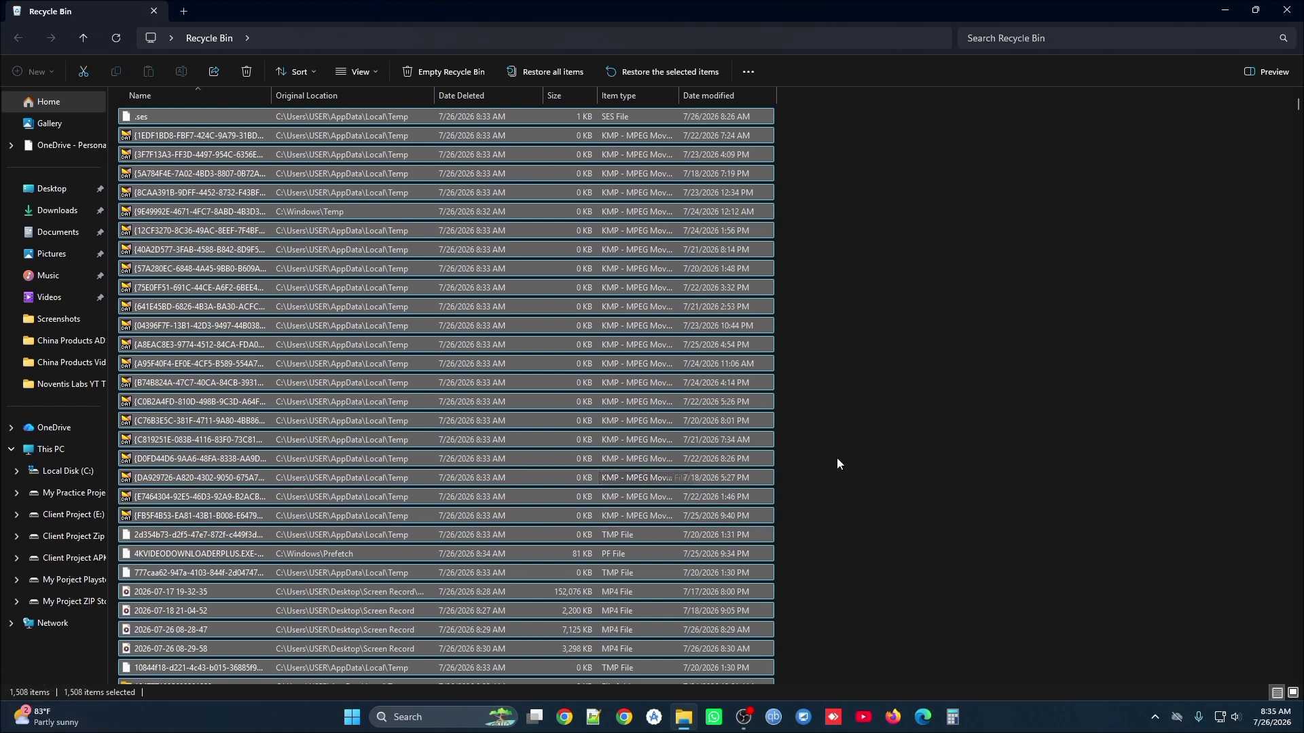
pyautogui.press('Delete')
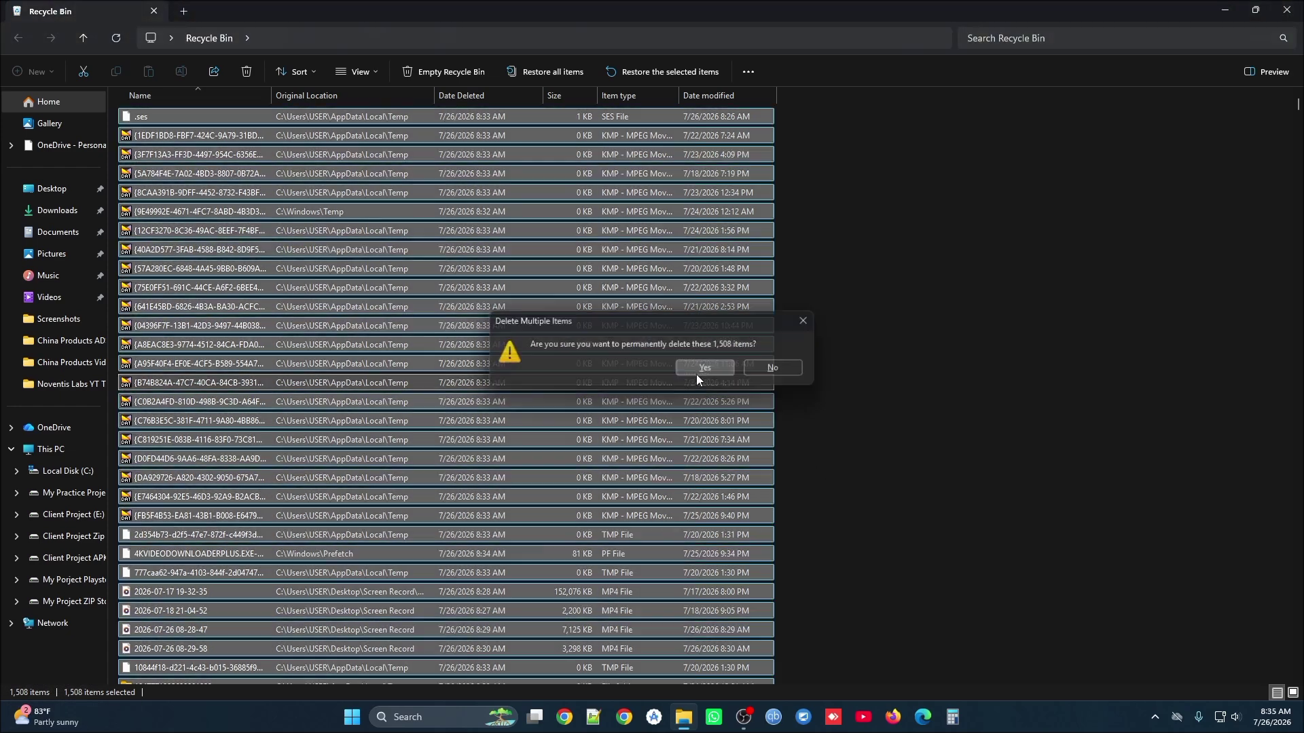
pyautogui.click(695, 374)
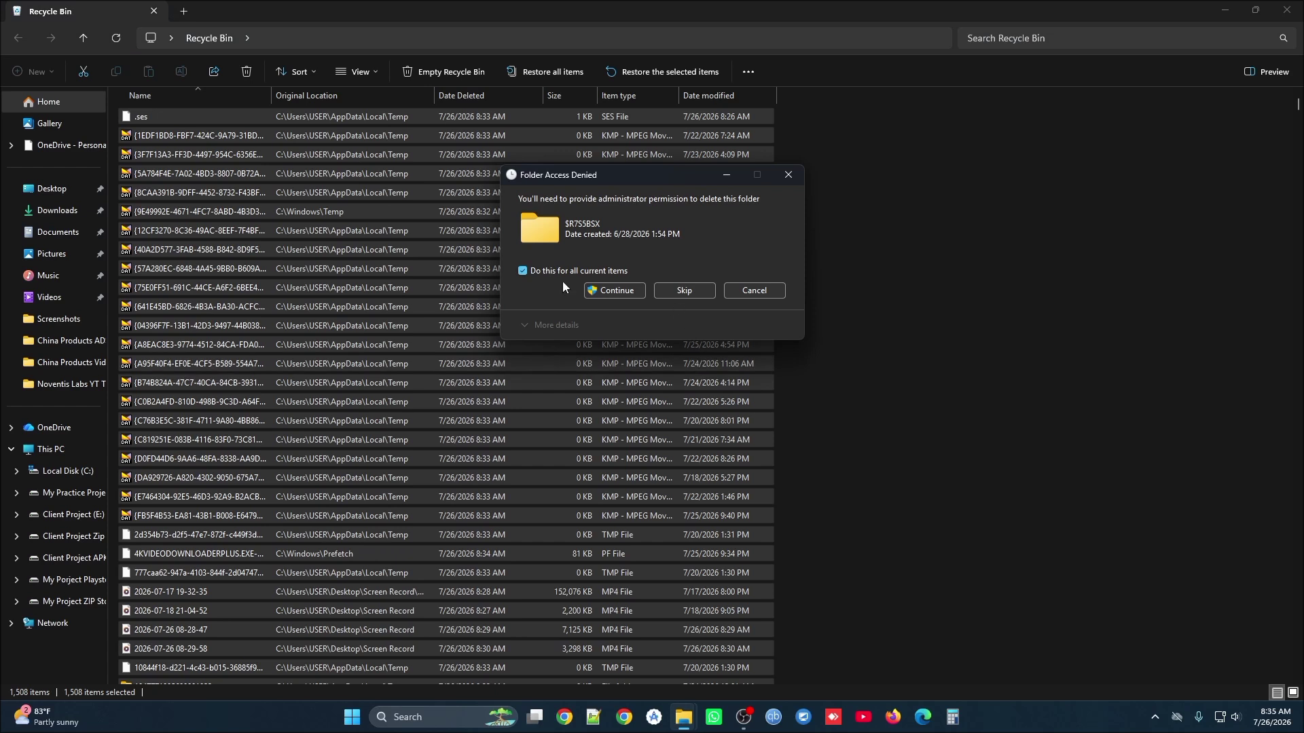
pyautogui.click(601, 293)
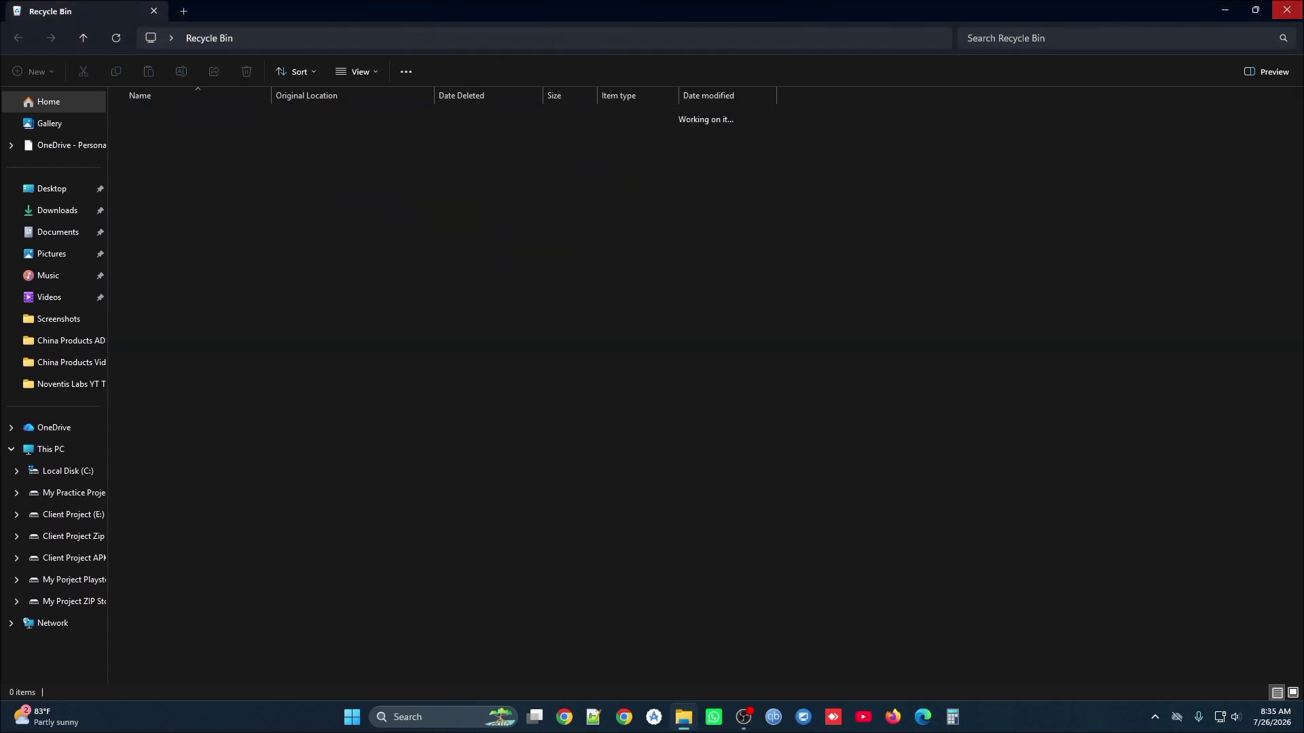
pyautogui.click(1288, 9)
pyautogui.rightClick(341, 153)
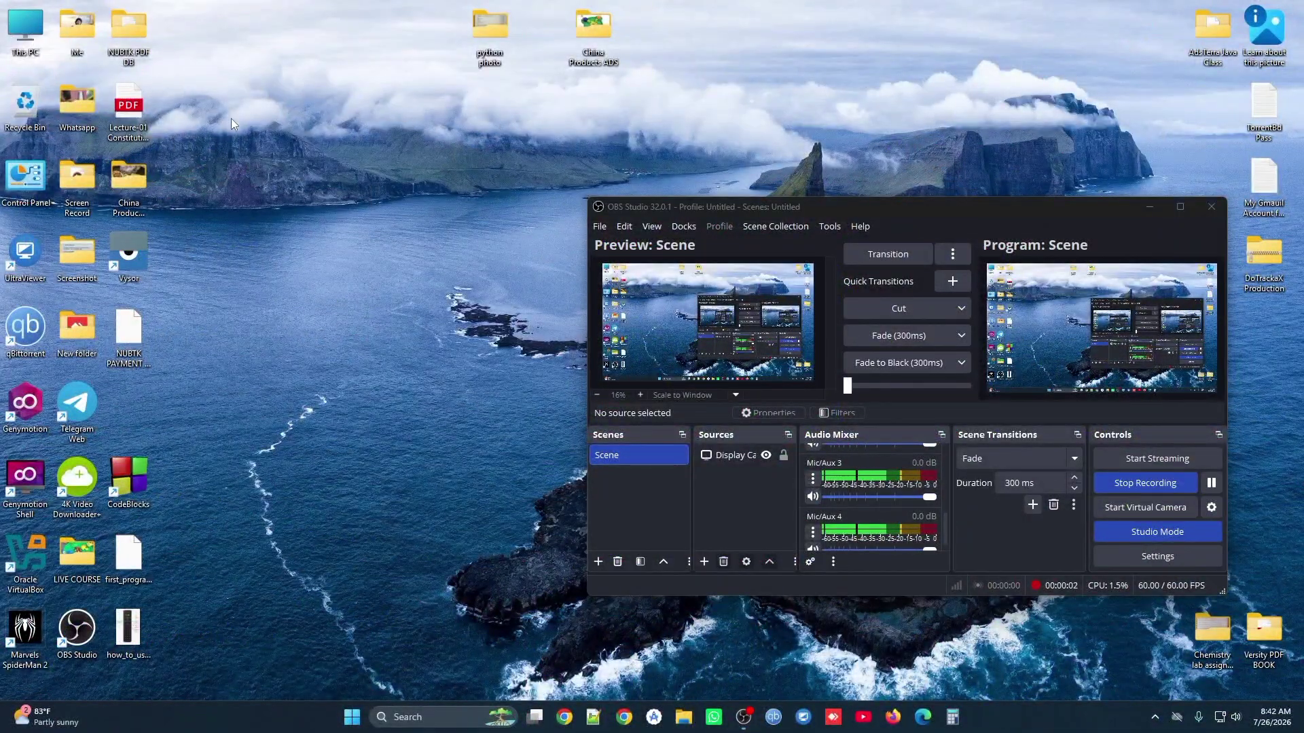
# Check the used and free space in the properties of Local Disk (C:), and close the properties and This PC windows.
pyautogui.click(1147, 205)
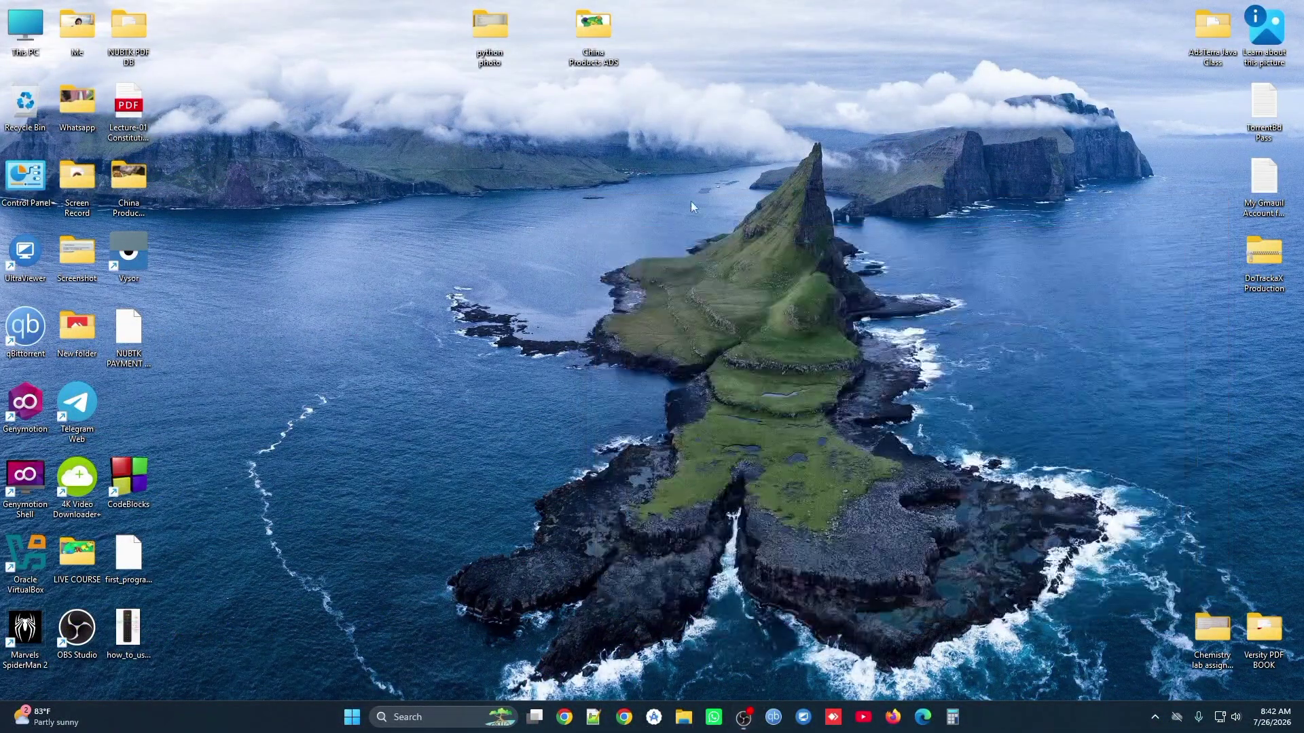
pyautogui.doubleClick(26, 30)
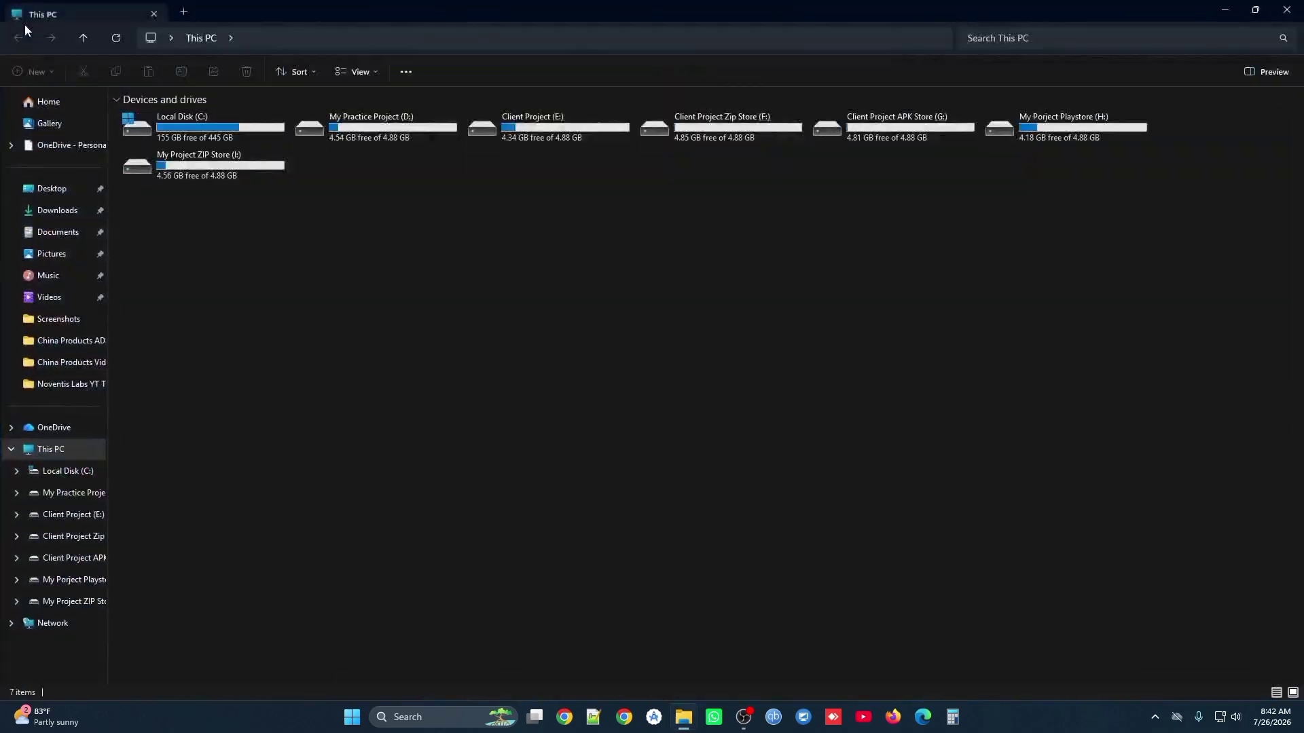
pyautogui.rightClick(182, 133)
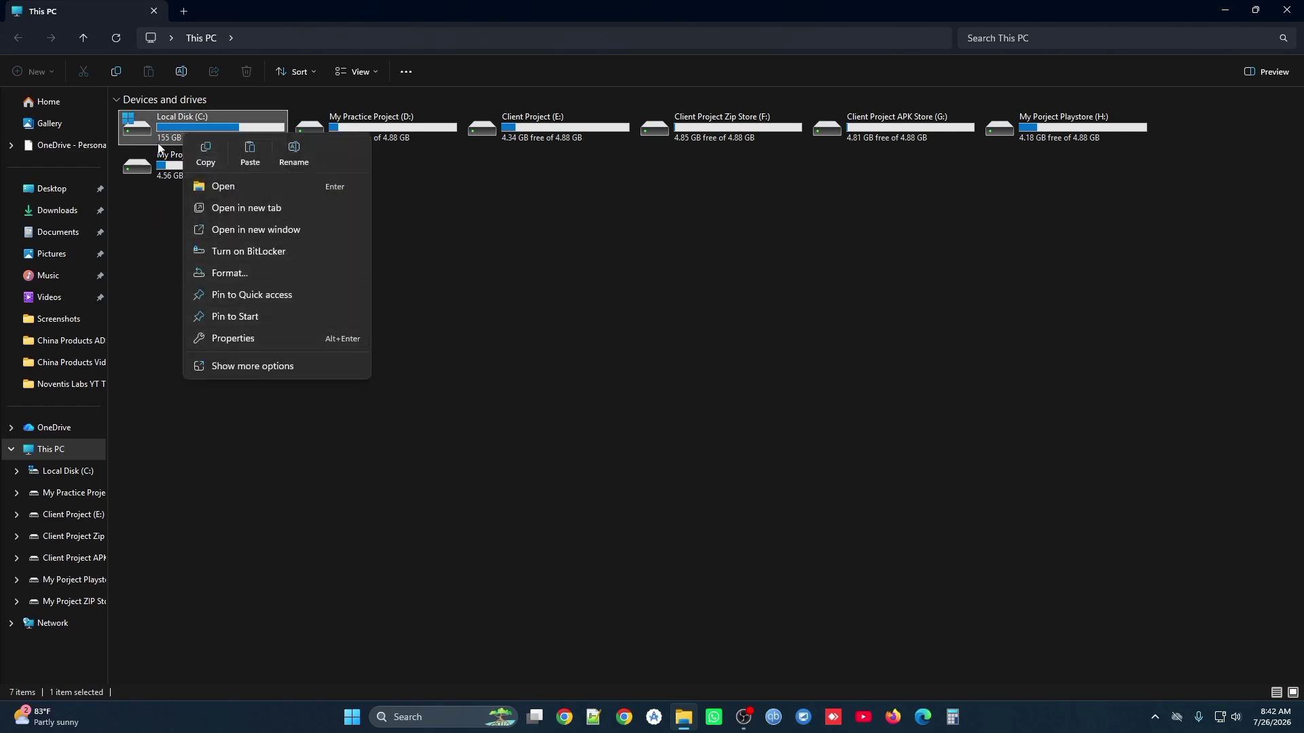
pyautogui.click(489, 283)
pyautogui.rightClick(178, 125)
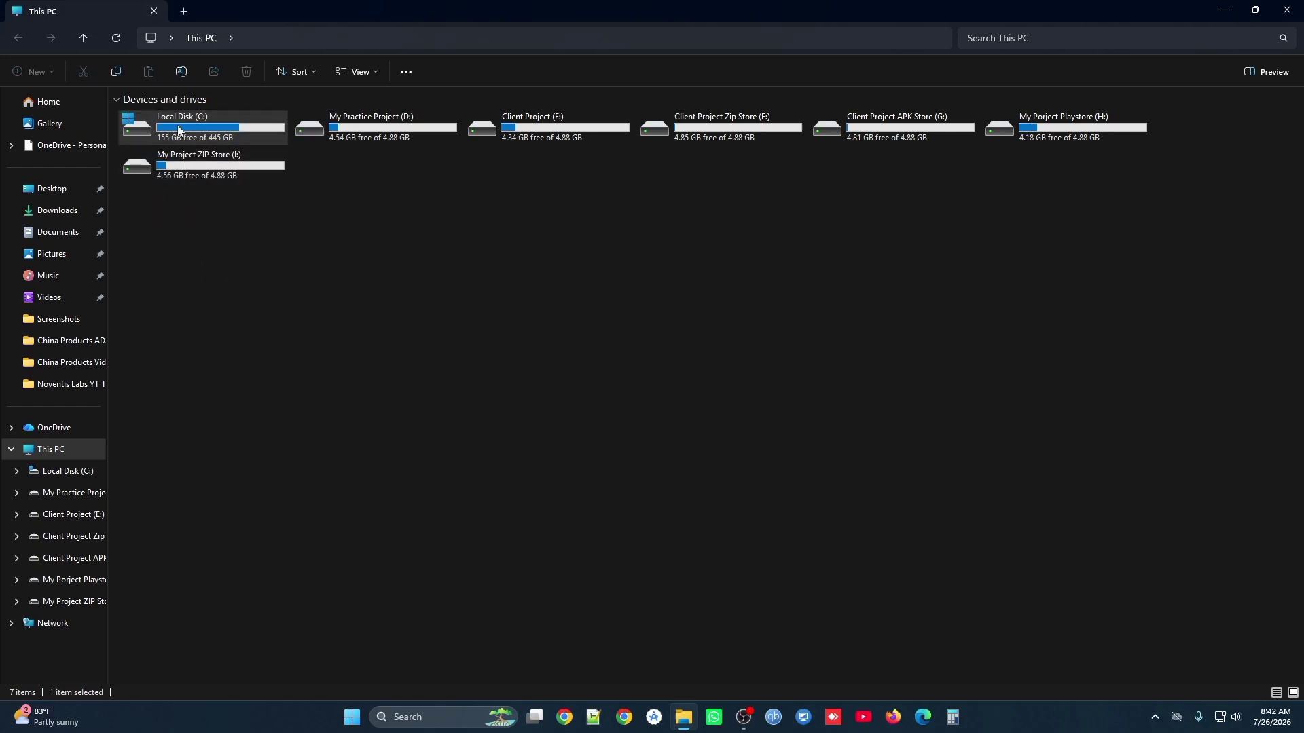
pyautogui.click(222, 330)
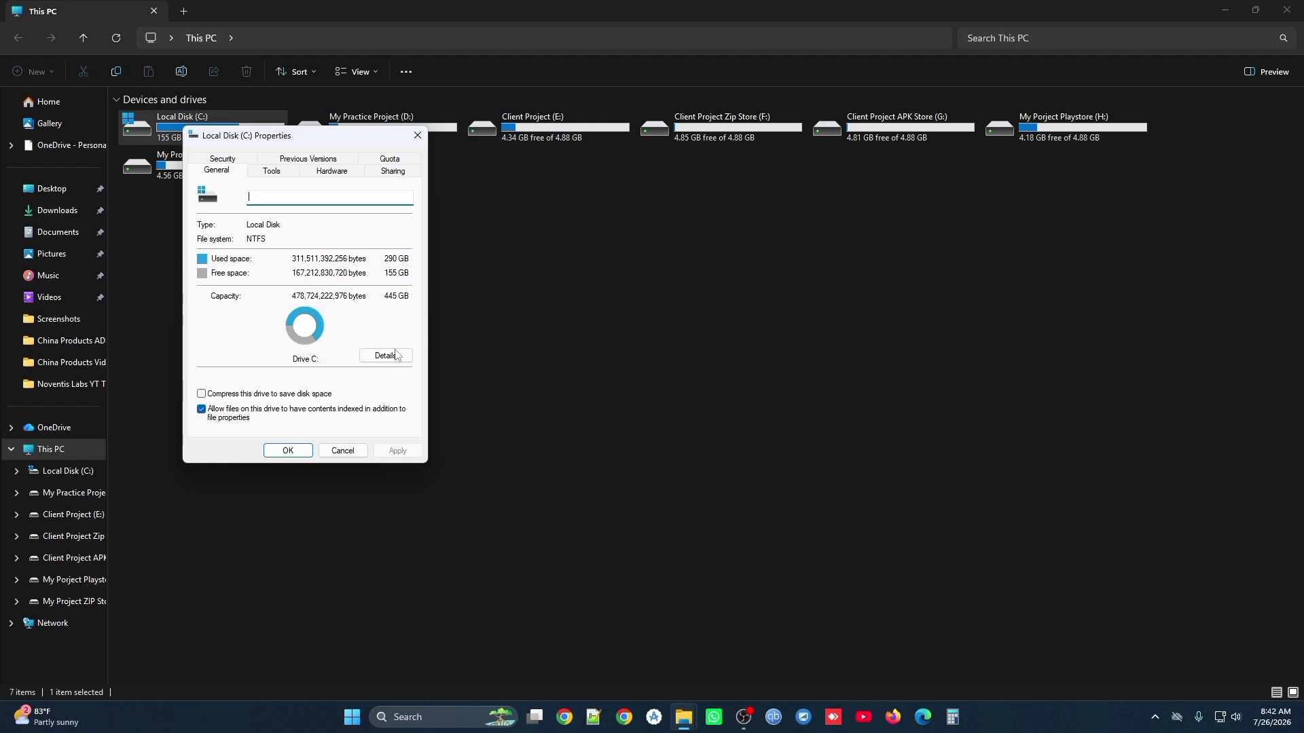
pyautogui.click(346, 450)
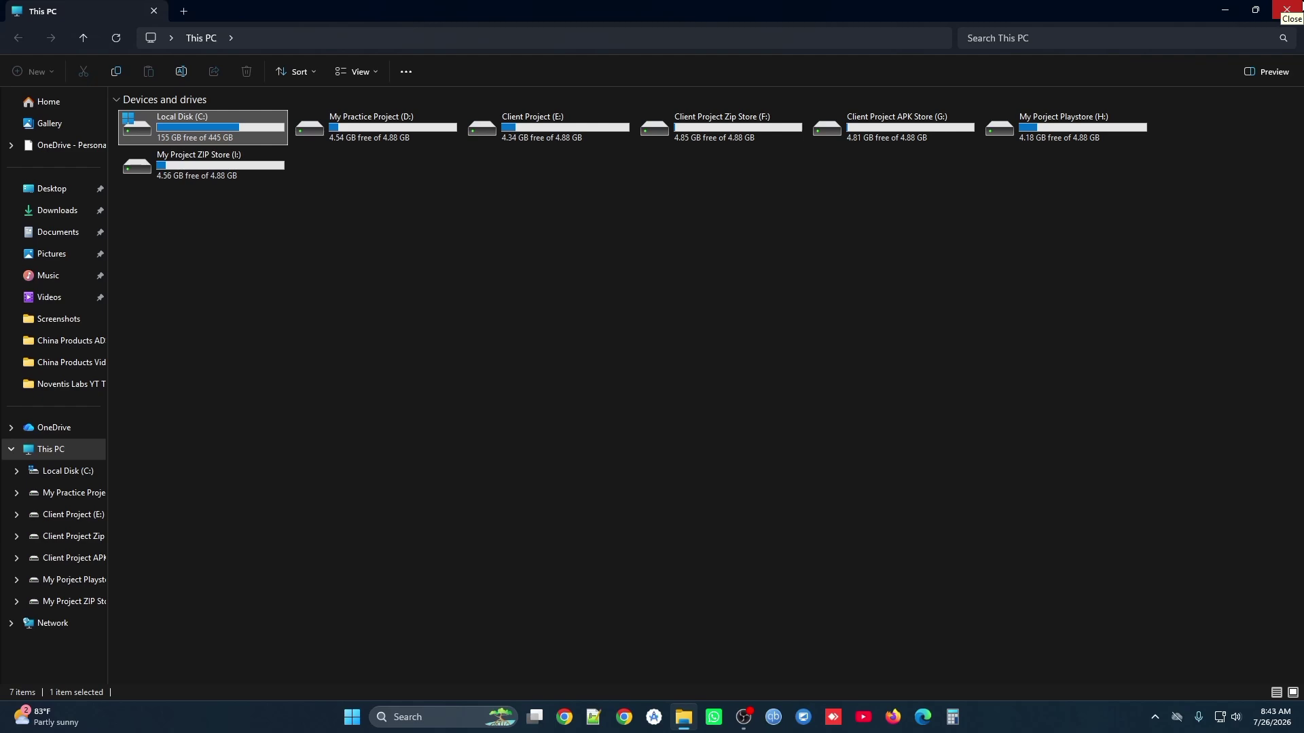
pyautogui.click(1285, 9)
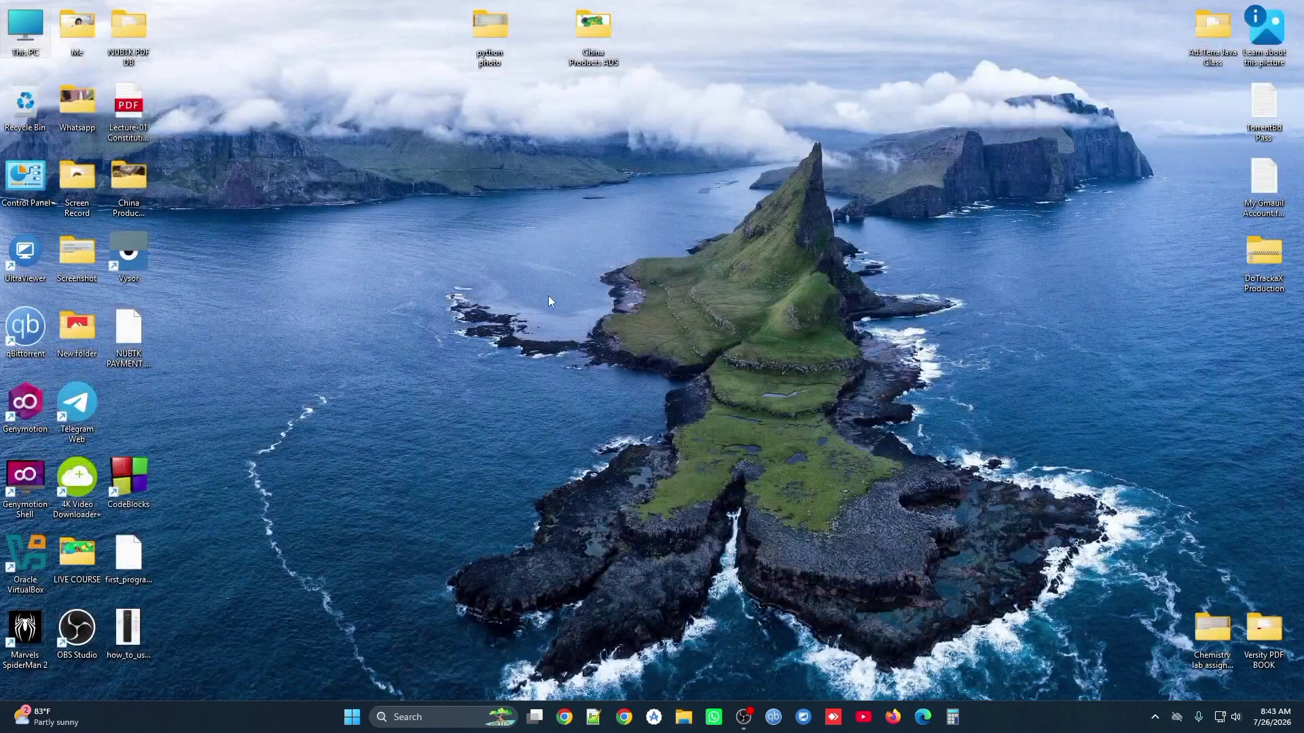